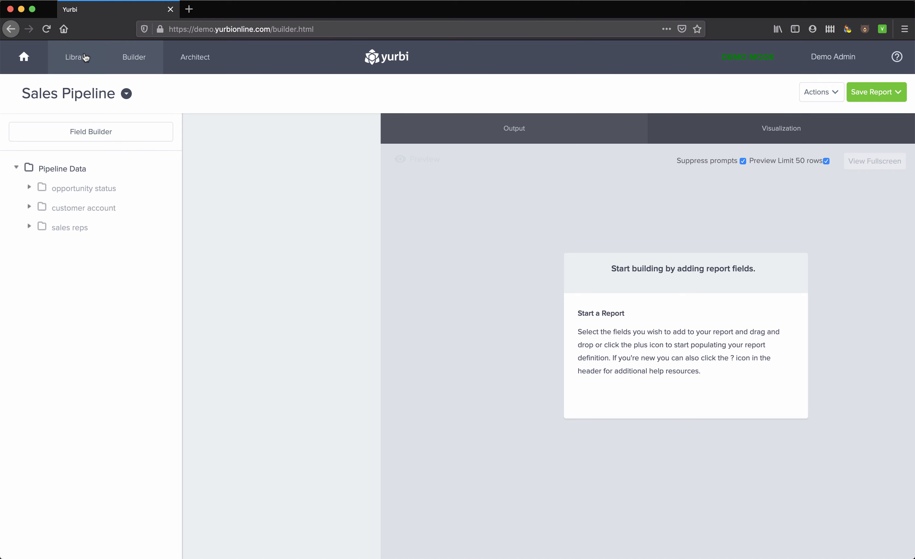
# Open the Join and Unions folder in the private section of the report library
pyautogui.click(78, 56)
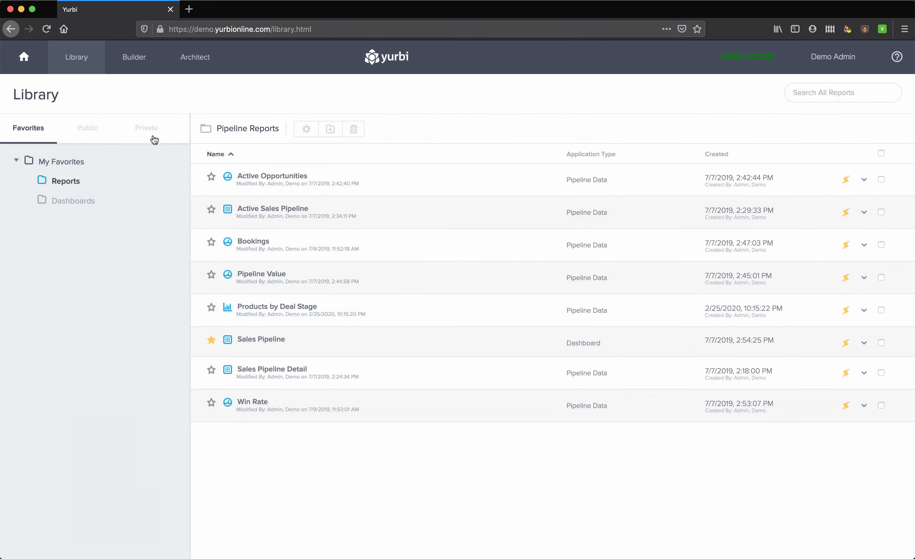
pyautogui.click(150, 135)
pyautogui.click(20, 162)
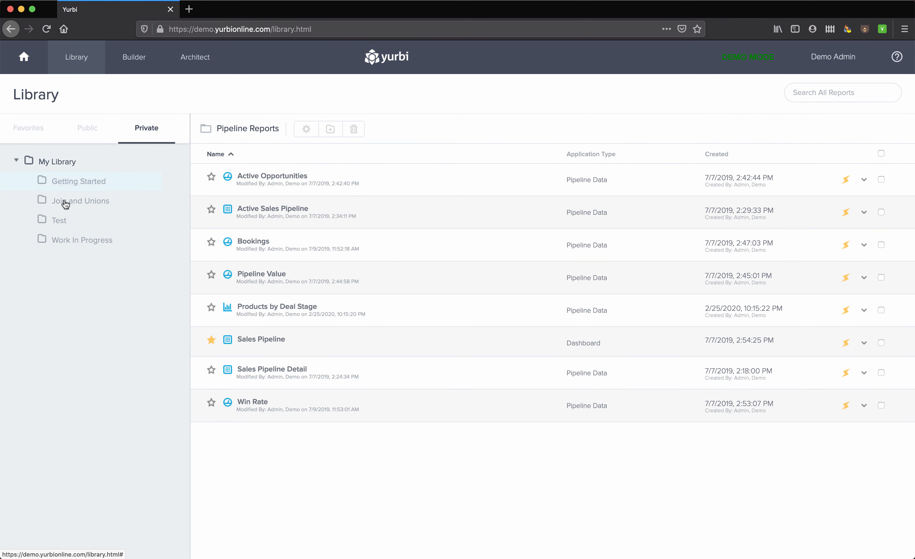
pyautogui.click(83, 205)
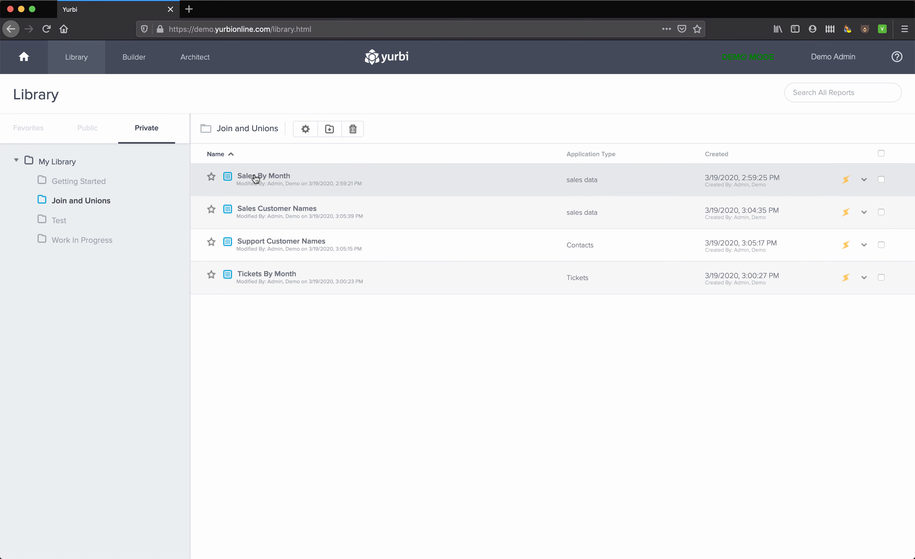
# Check the Sales By Month report's details and run it to review its monthly sales data
pyautogui.click(572, 182)
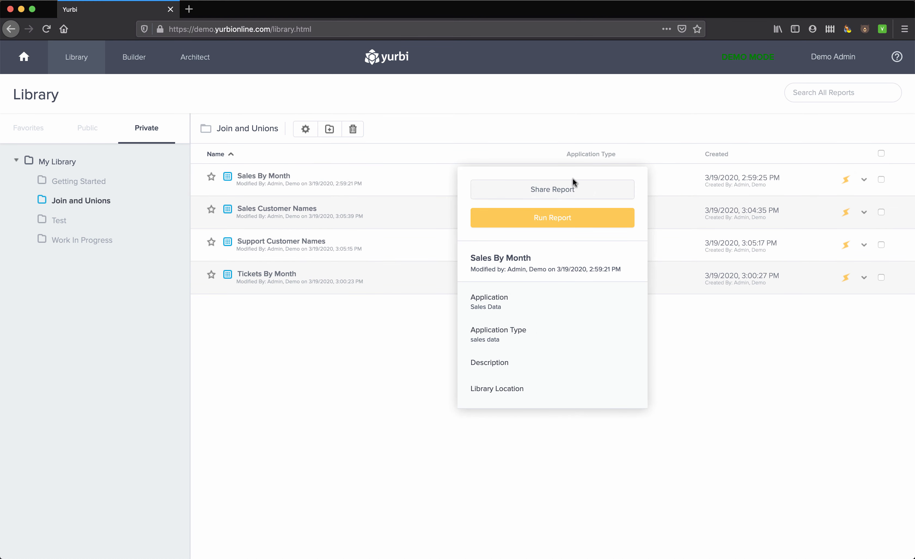
pyautogui.click(263, 176)
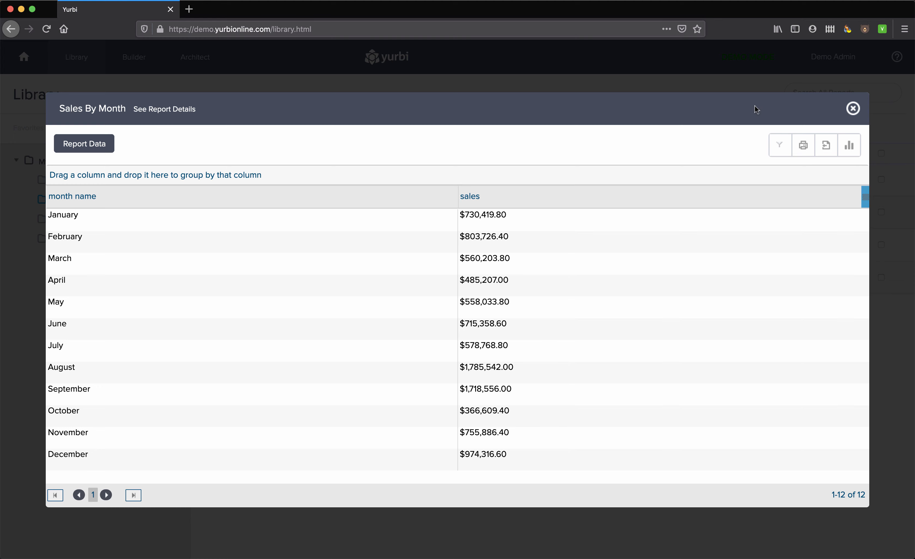
pyautogui.click(851, 109)
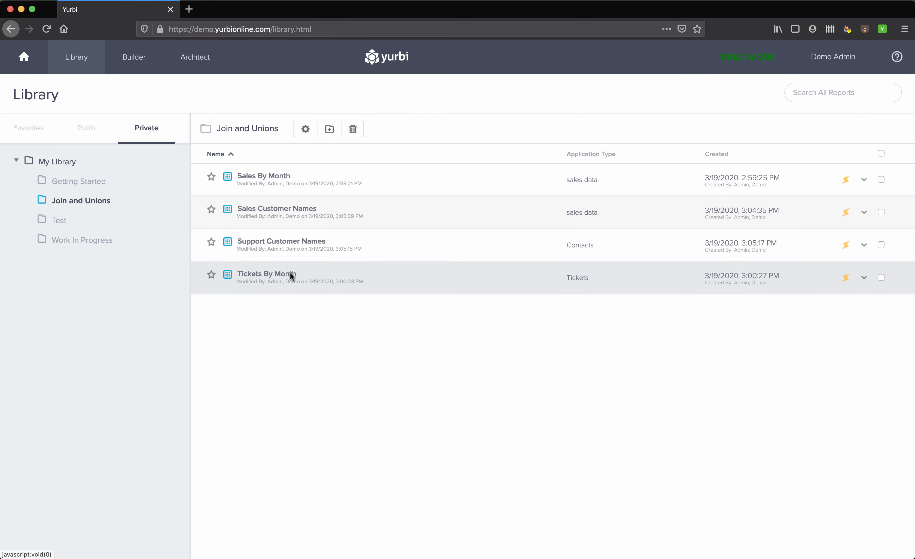
# Check the Tickets By Month report's details and run it to review its monthly ticket data
pyautogui.click(590, 279)
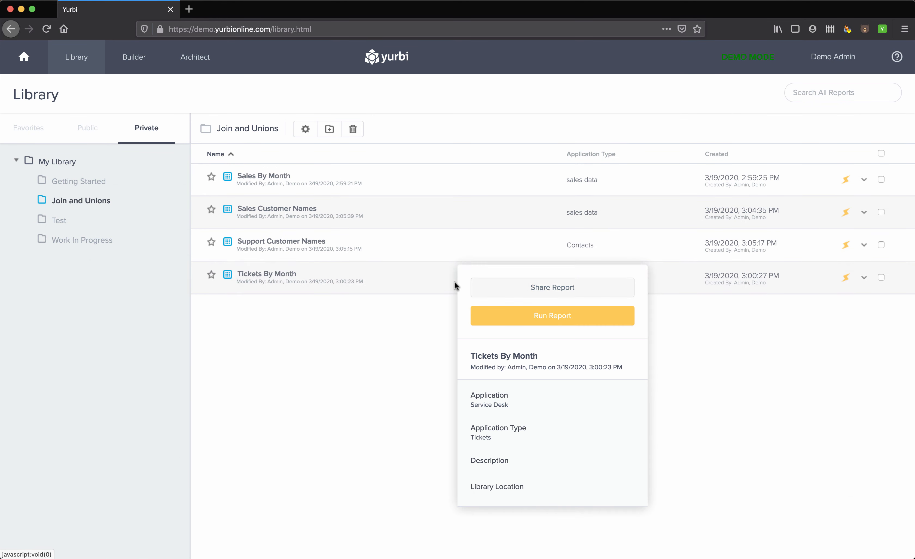
pyautogui.click(285, 275)
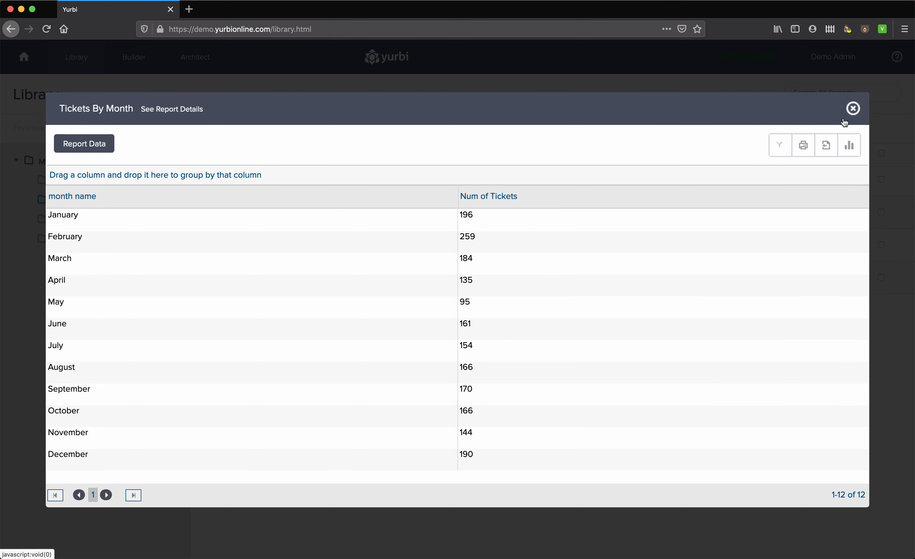
pyautogui.click(853, 109)
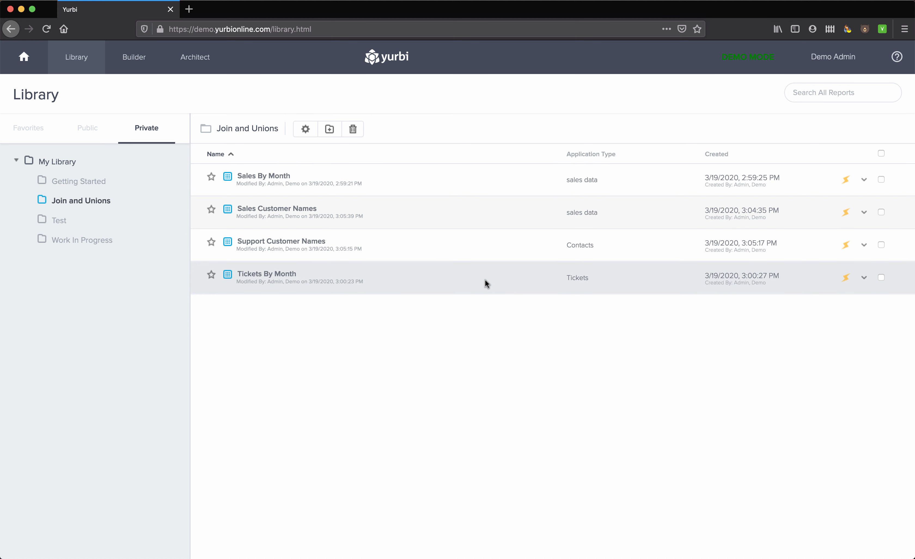
pyautogui.click(485, 281)
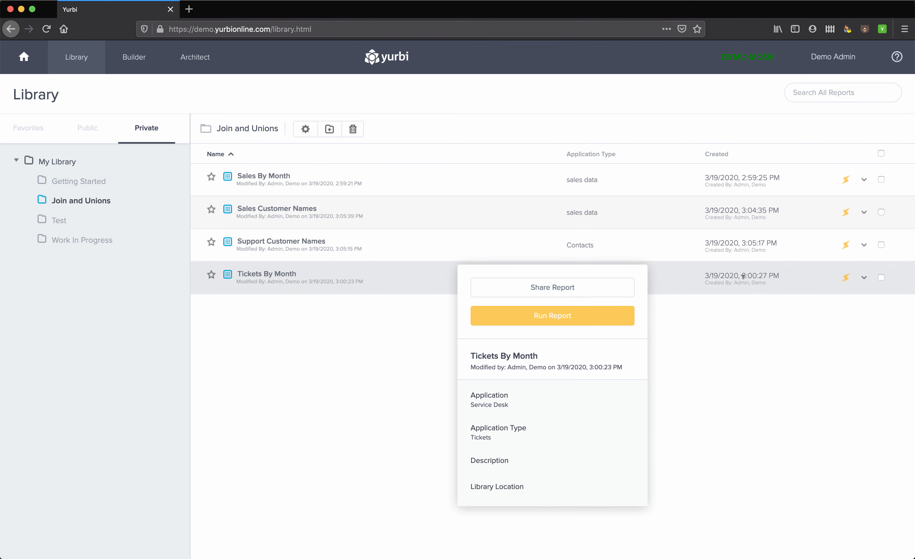
# Open the Sales By Month report for editing and start adding a new report link to it
pyautogui.click(863, 180)
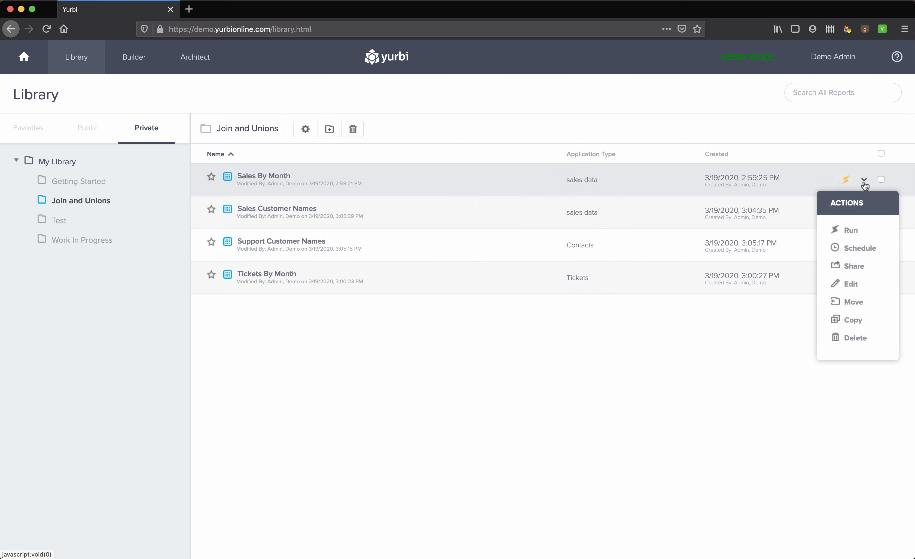
pyautogui.click(853, 284)
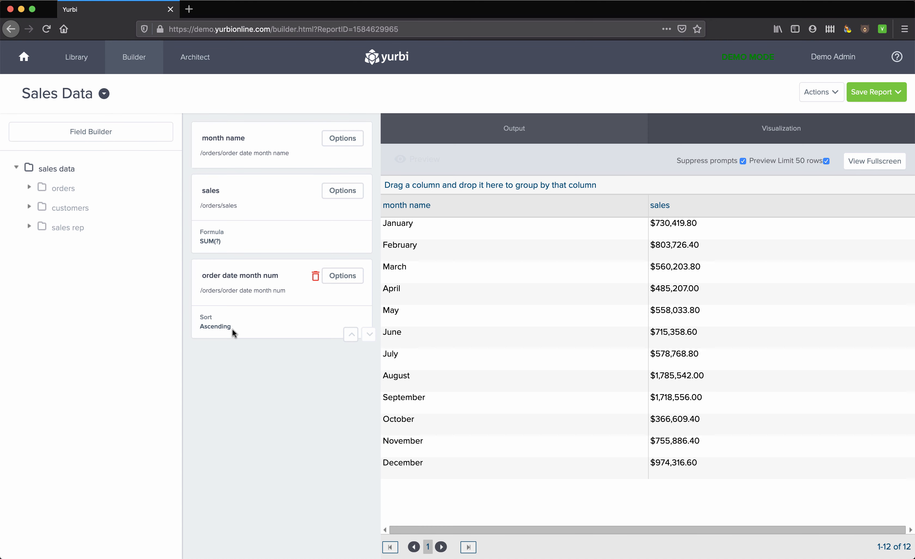
pyautogui.click(823, 97)
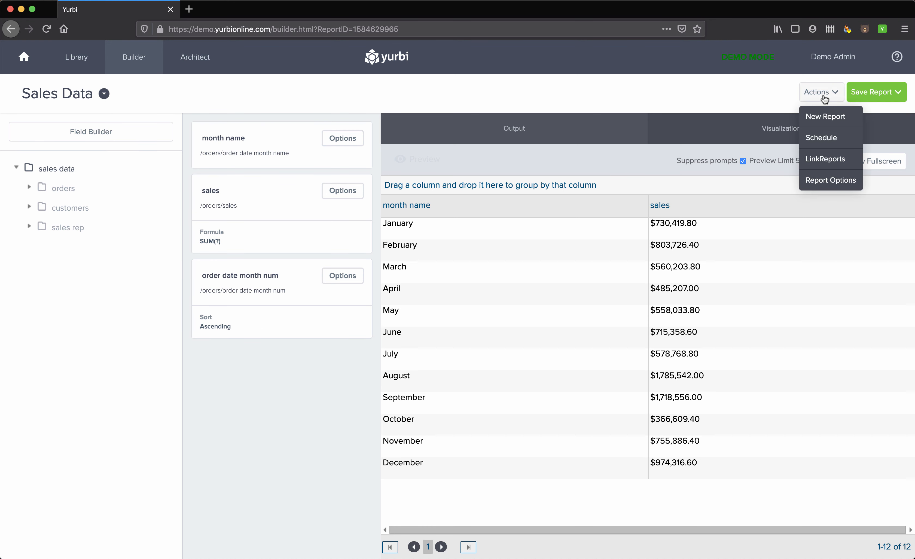
pyautogui.click(817, 162)
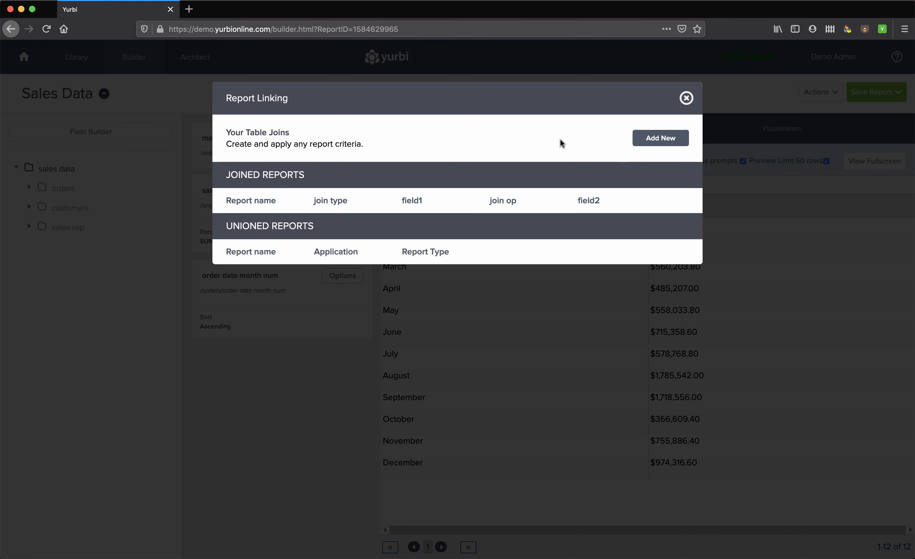
pyautogui.click(660, 141)
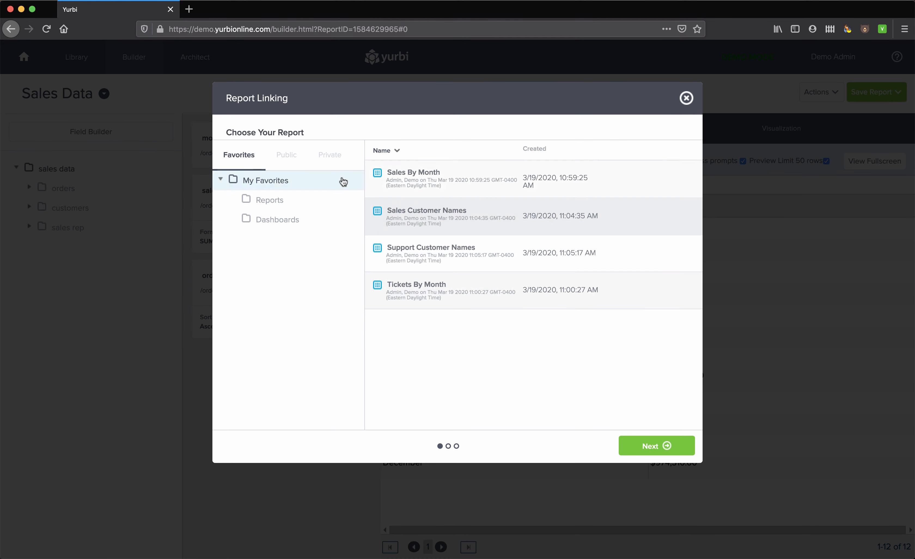
# Choose Tickets By Month from the private Join and Unions folder as the linked report, with Join as the link type
pyautogui.click(327, 155)
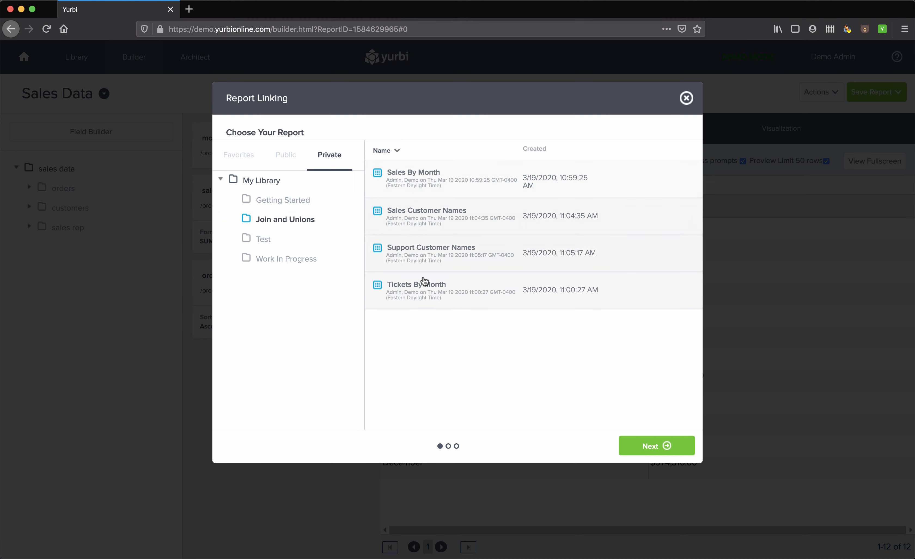
pyautogui.click(421, 296)
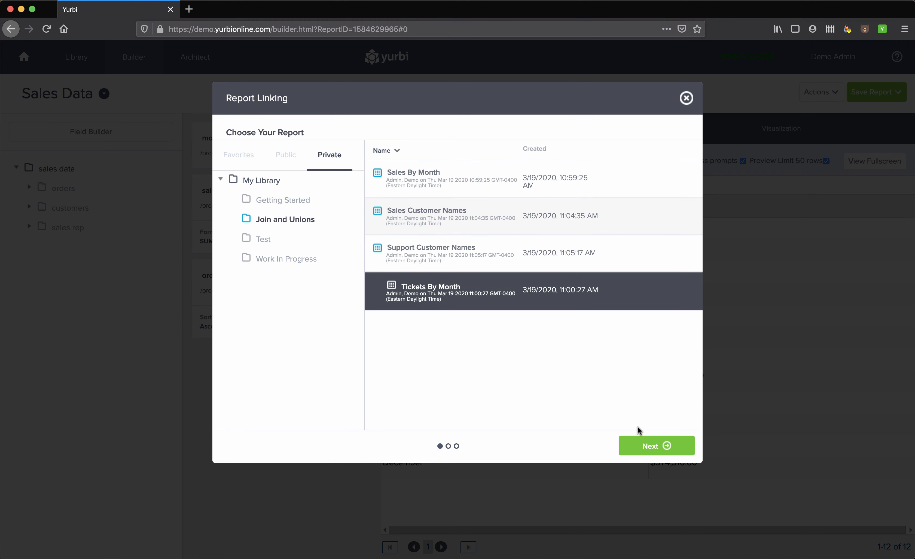
pyautogui.click(658, 445)
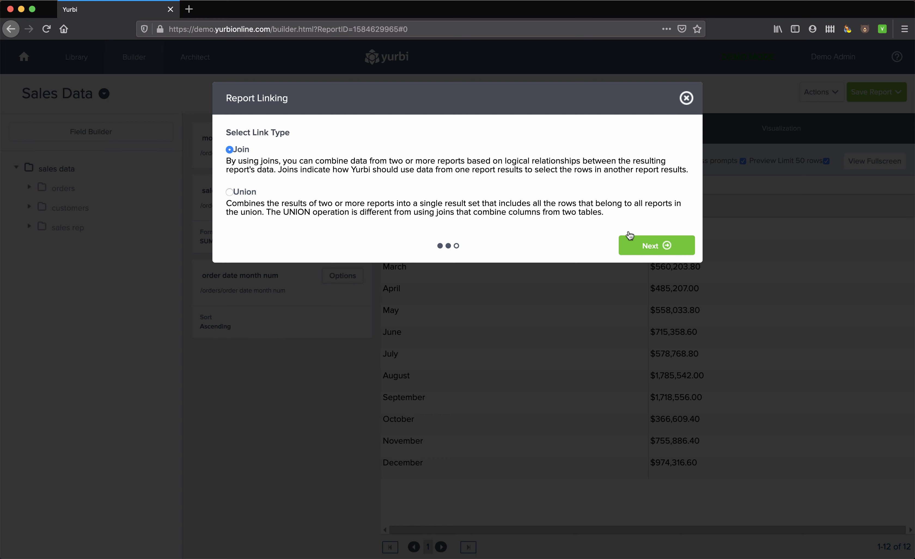
pyautogui.click(666, 247)
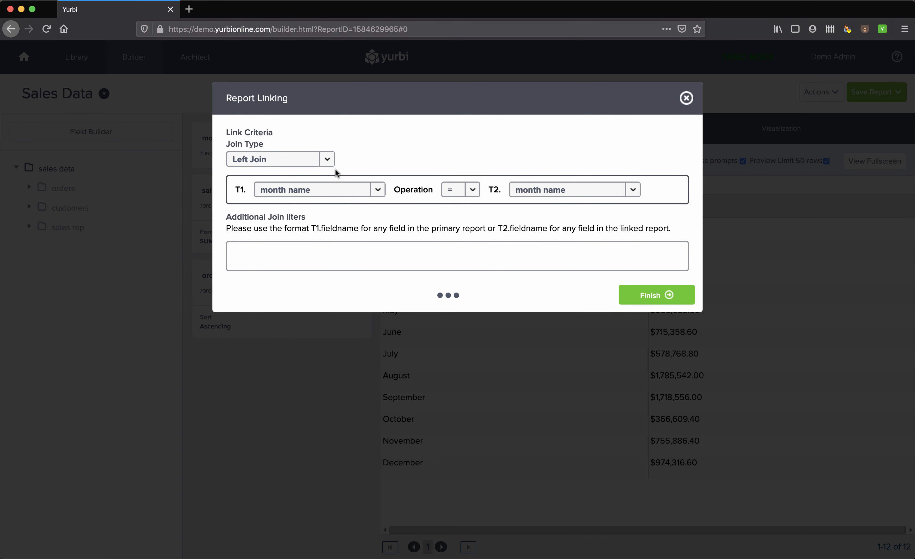
# Define the link as a Left Join where T1 month name = T2 month name, and finish the report linking
pyautogui.click(374, 191)
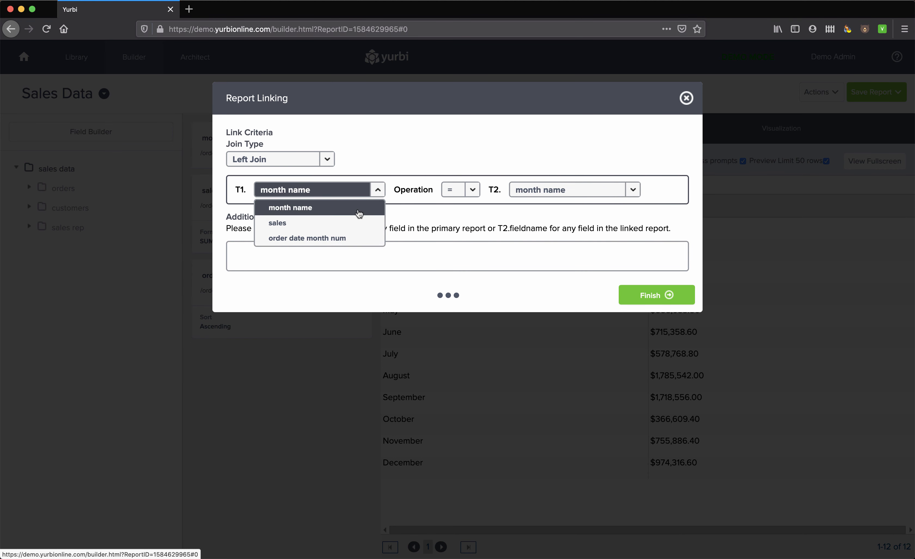
pyautogui.click(297, 208)
pyautogui.click(630, 190)
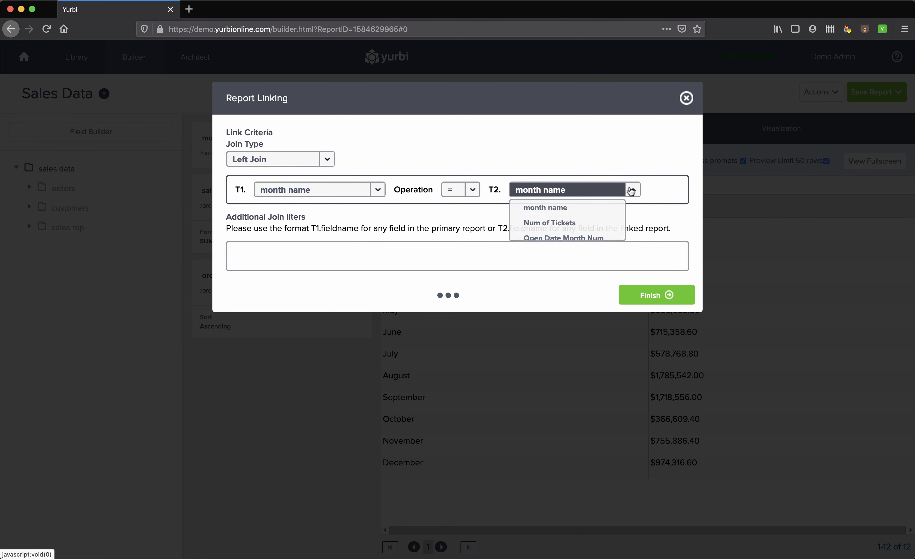
pyautogui.click(549, 209)
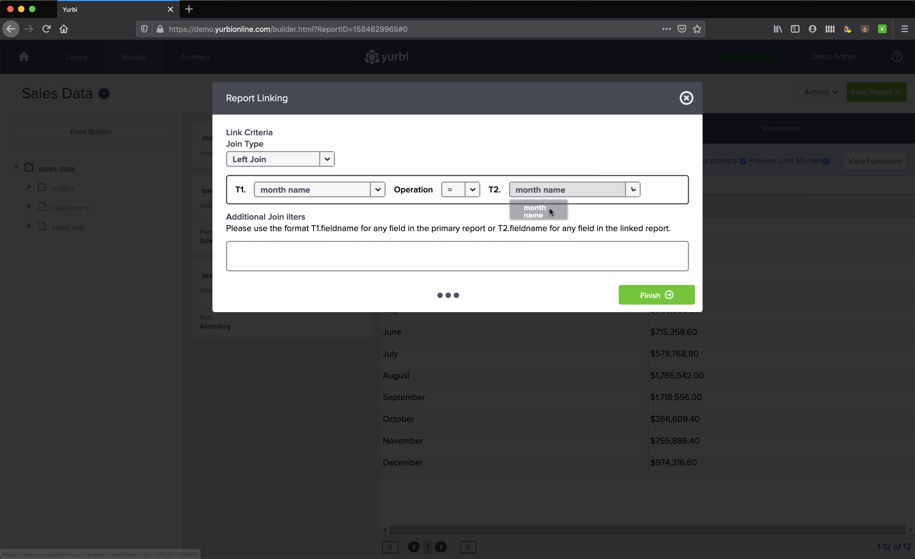
pyautogui.click(323, 160)
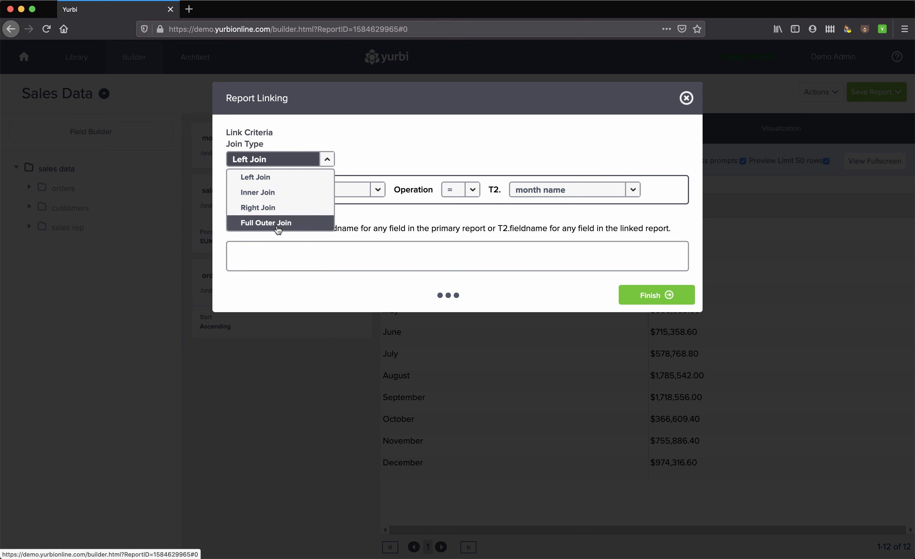
pyautogui.click(274, 177)
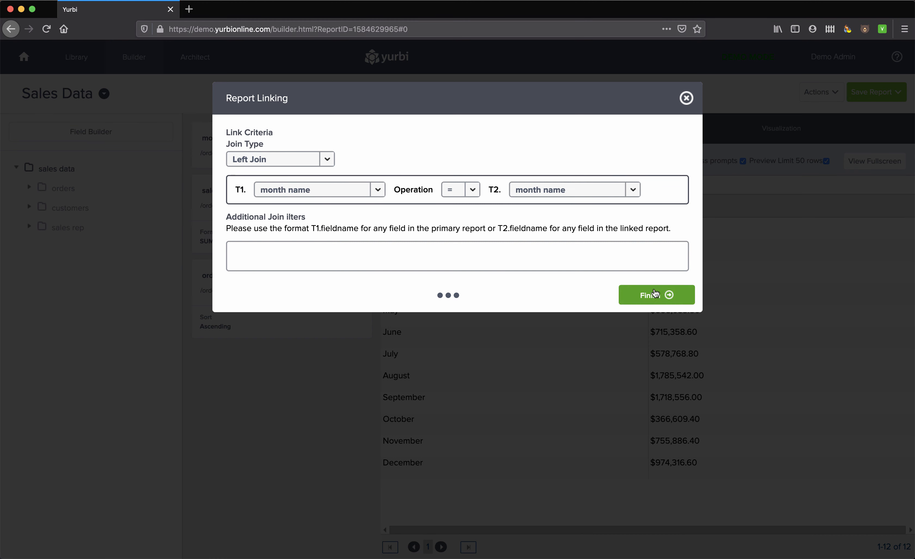
pyautogui.click(634, 296)
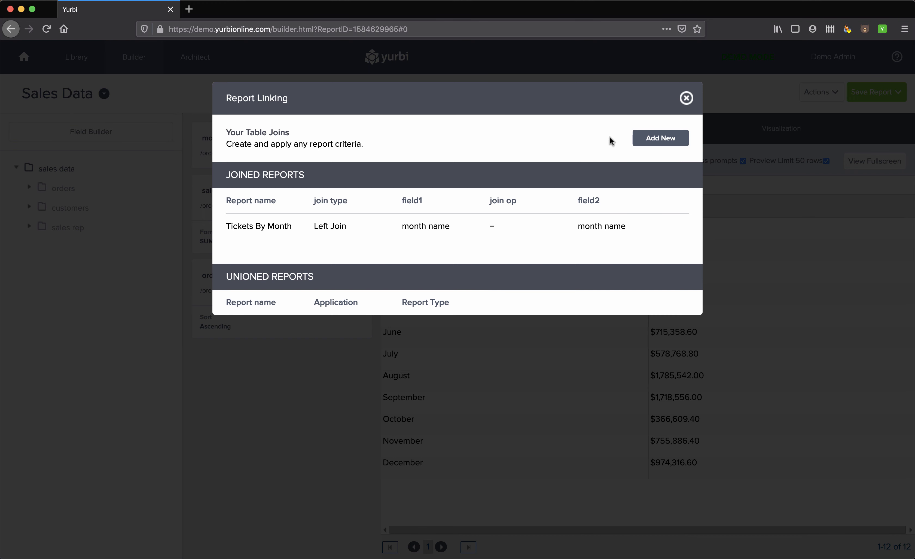
pyautogui.click(685, 98)
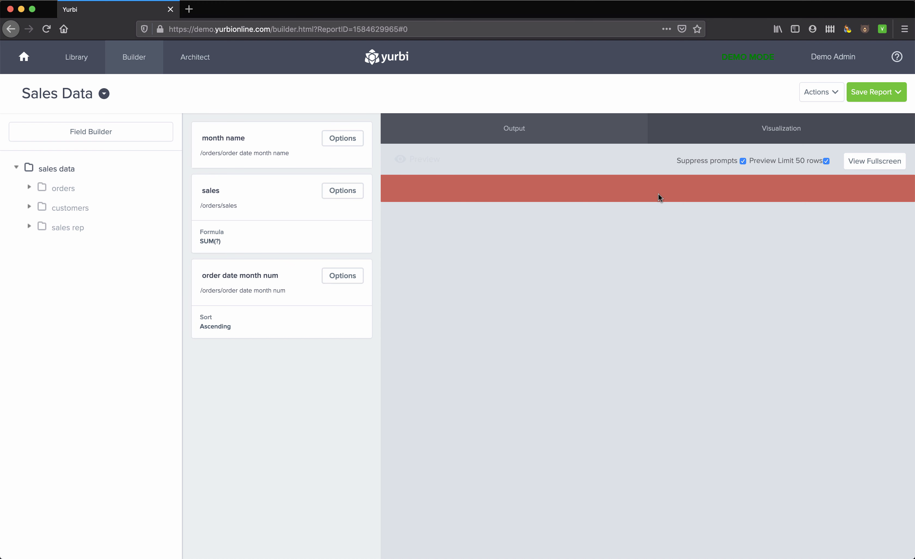
# Save the joined report as a new report named "Sales and Tickets By Month" in the private Join and Unions folder
pyautogui.click(885, 96)
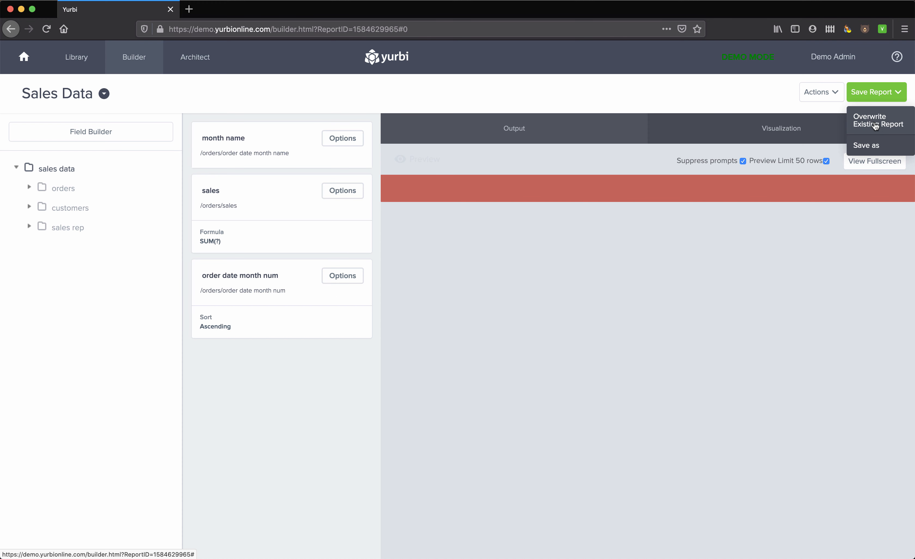
pyautogui.click(874, 145)
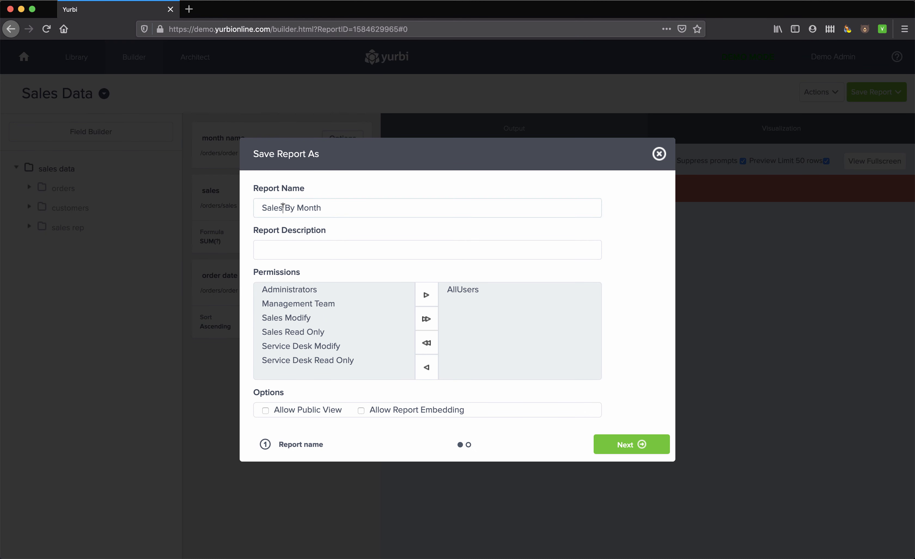
pyautogui.click(283, 208)
pyautogui.write('and Tickets')
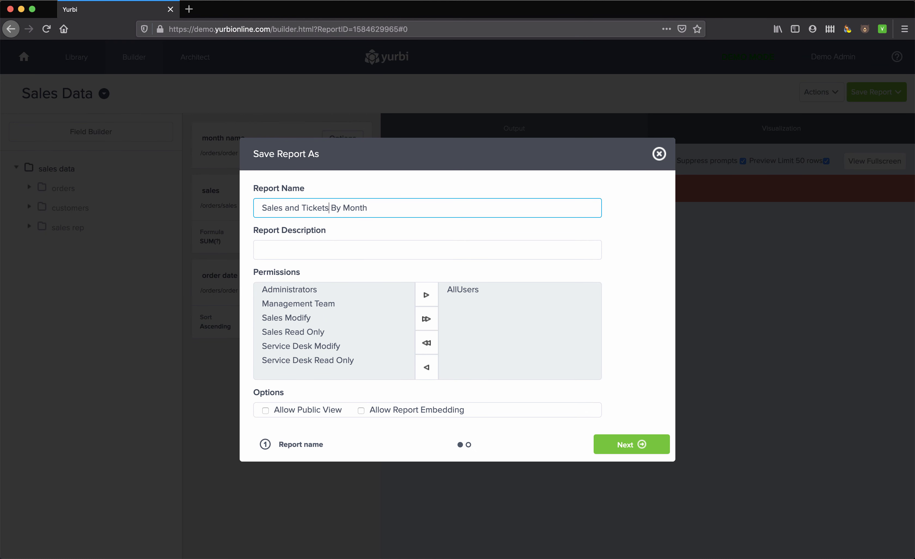
pyautogui.click(632, 447)
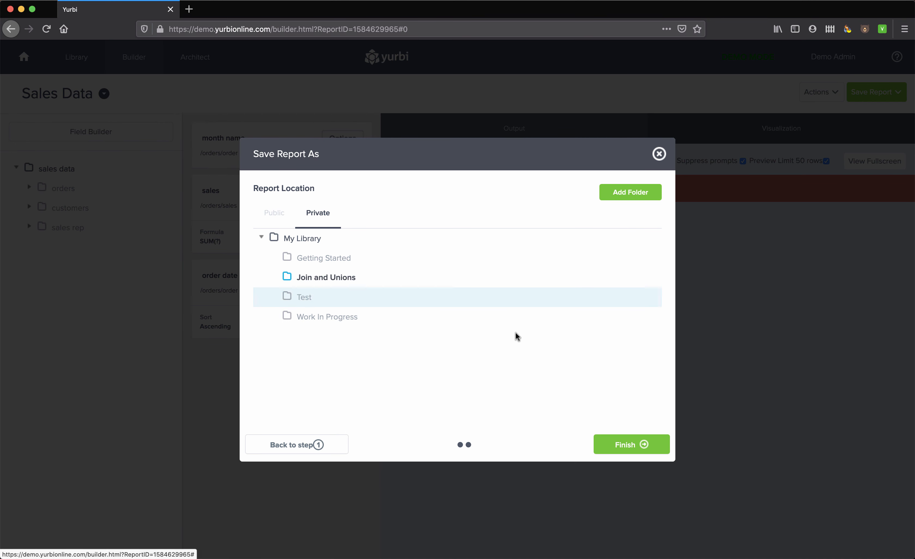
pyautogui.click(640, 442)
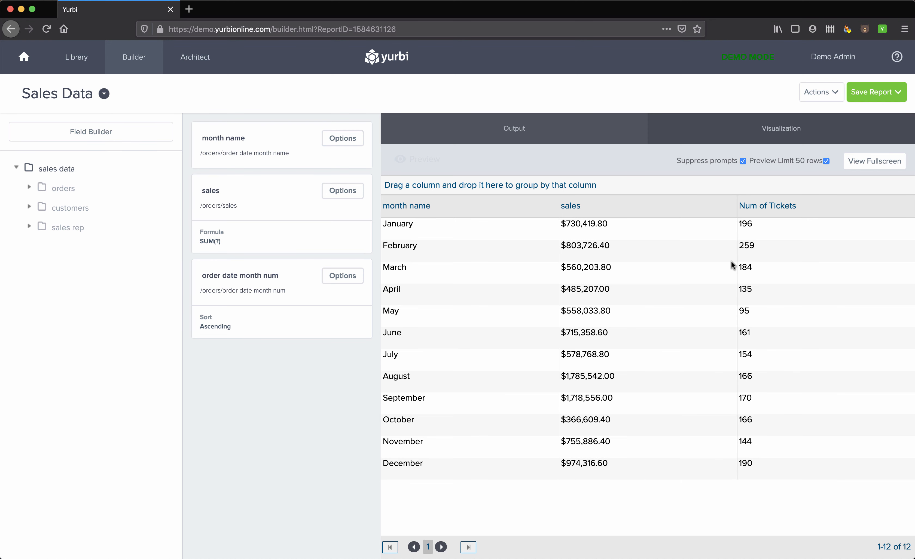
# Look over the visualization types available for the joined report
pyautogui.click(766, 136)
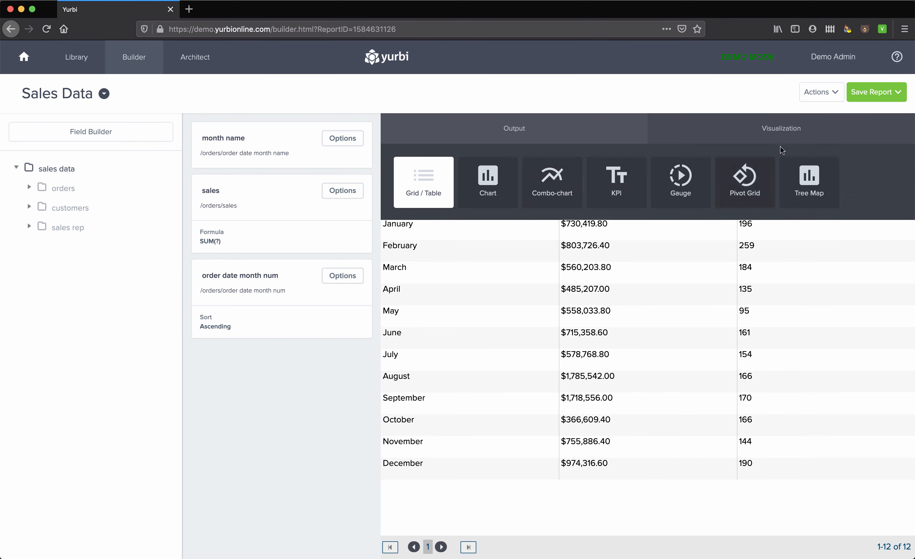
pyautogui.click(785, 129)
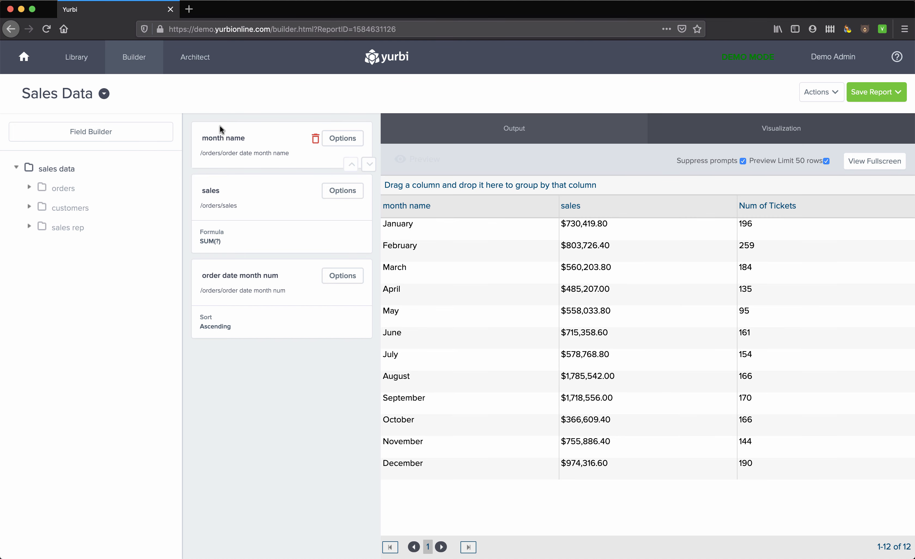
# Open the private Join and Unions folder in the report library
pyautogui.click(76, 56)
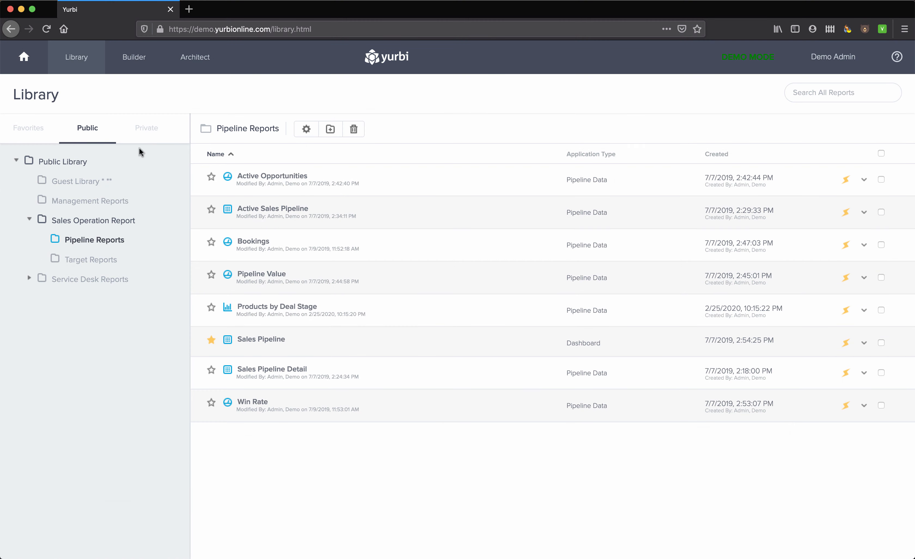
pyautogui.click(143, 135)
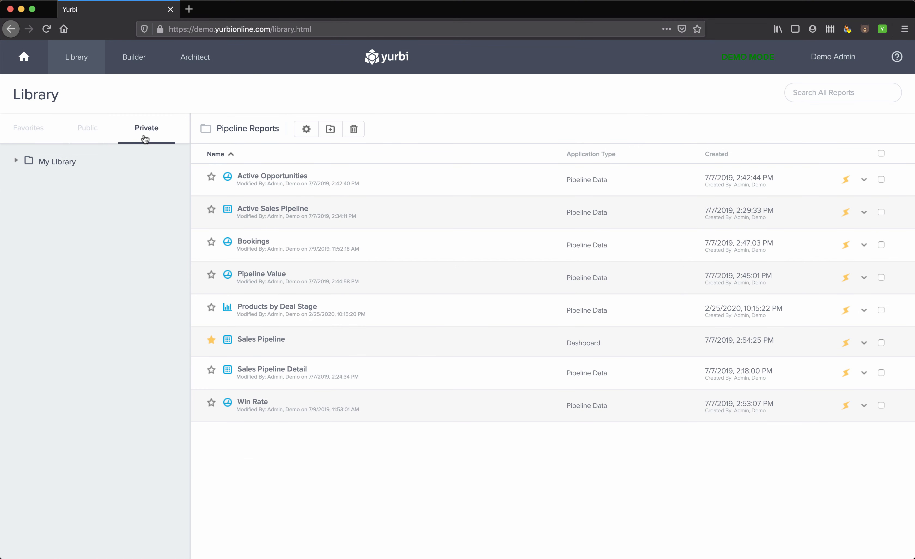
pyautogui.click(17, 160)
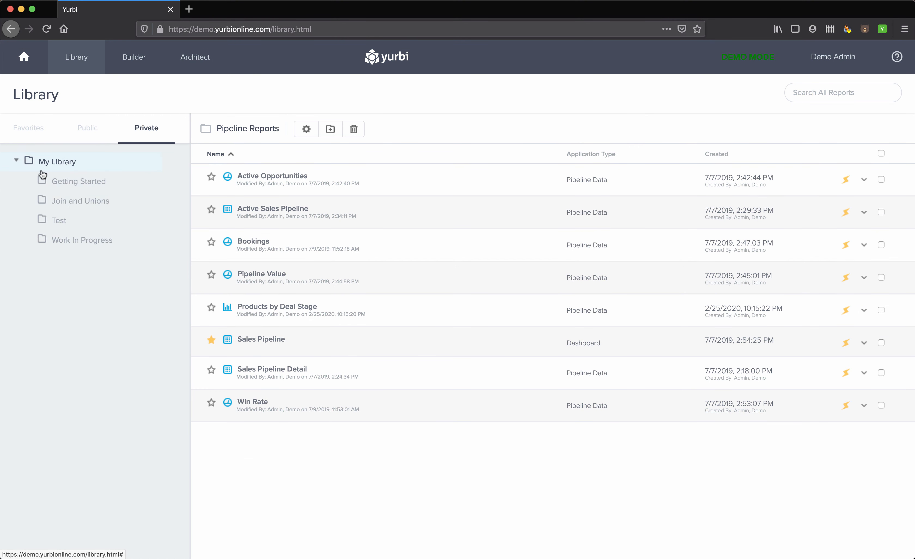
pyautogui.click(70, 202)
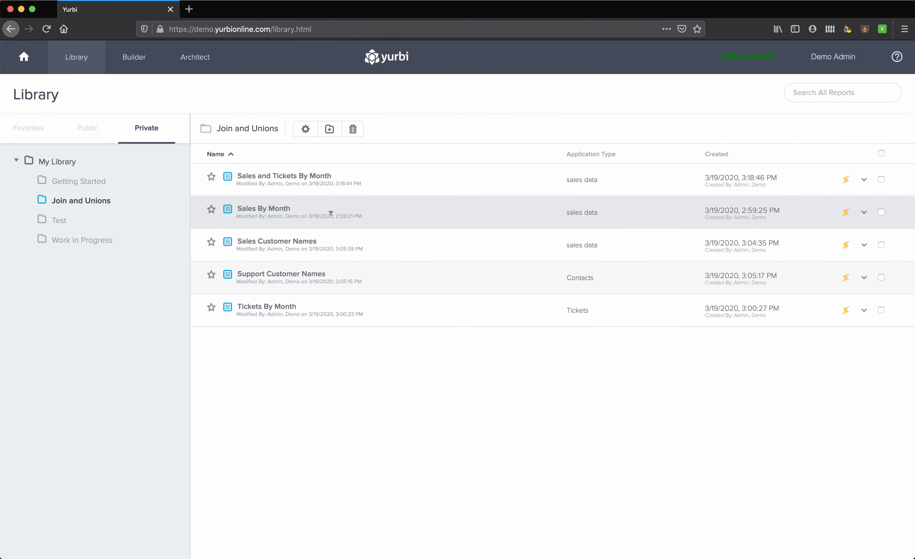
pyautogui.click(331, 213)
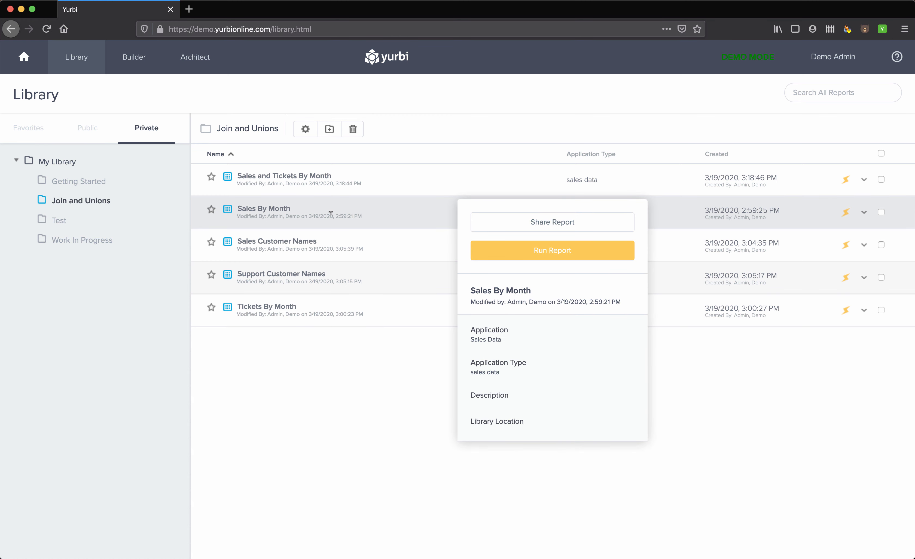
pyautogui.click(309, 355)
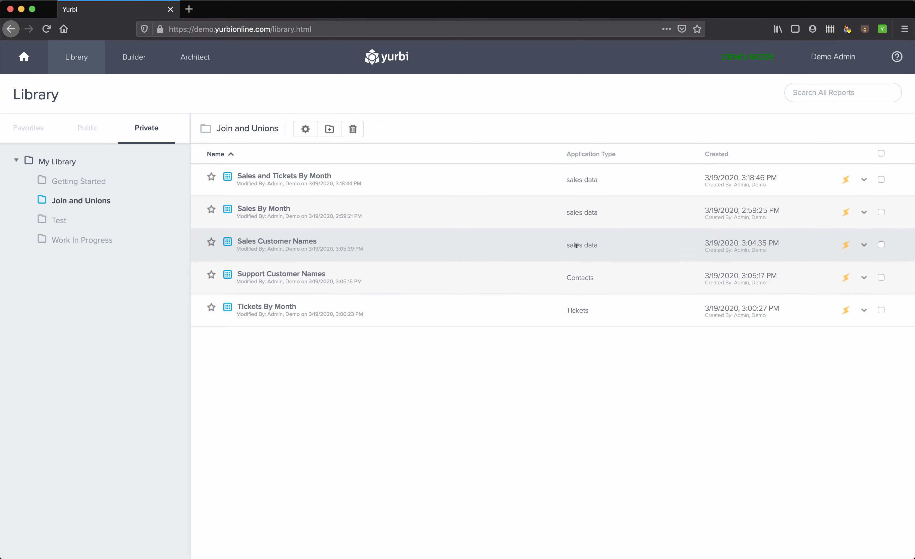
# Run the Sales Customer Names and Support Customer Names reports to examine their columns and data, closing each one
pyautogui.click(283, 241)
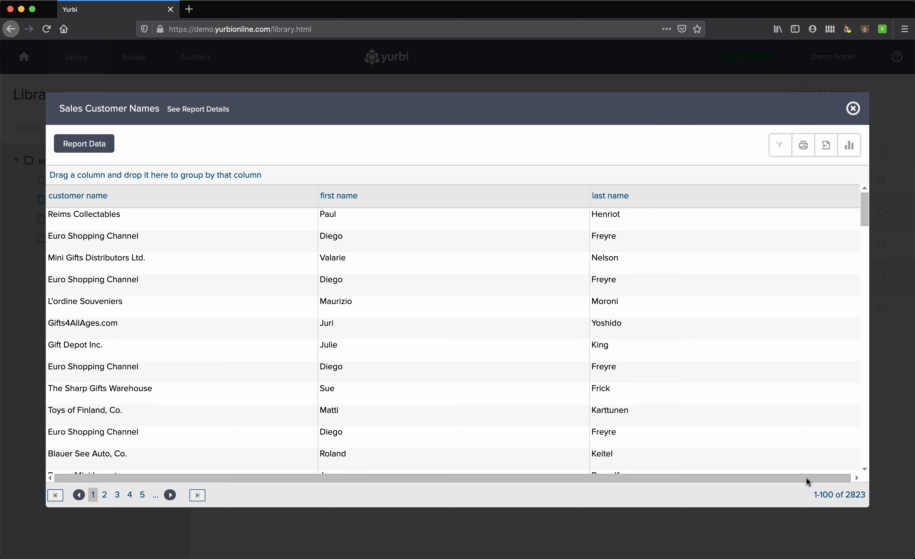
pyautogui.click(852, 108)
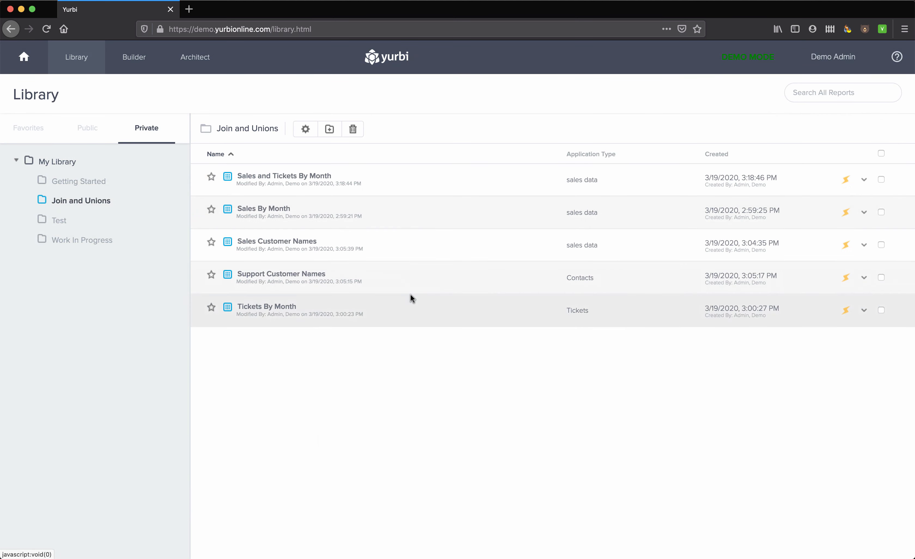
pyautogui.click(272, 277)
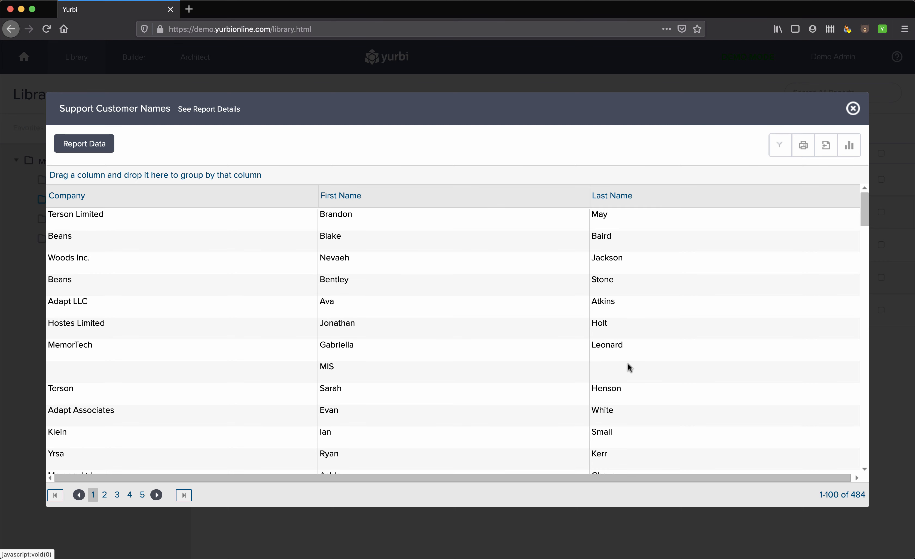
pyautogui.click(853, 108)
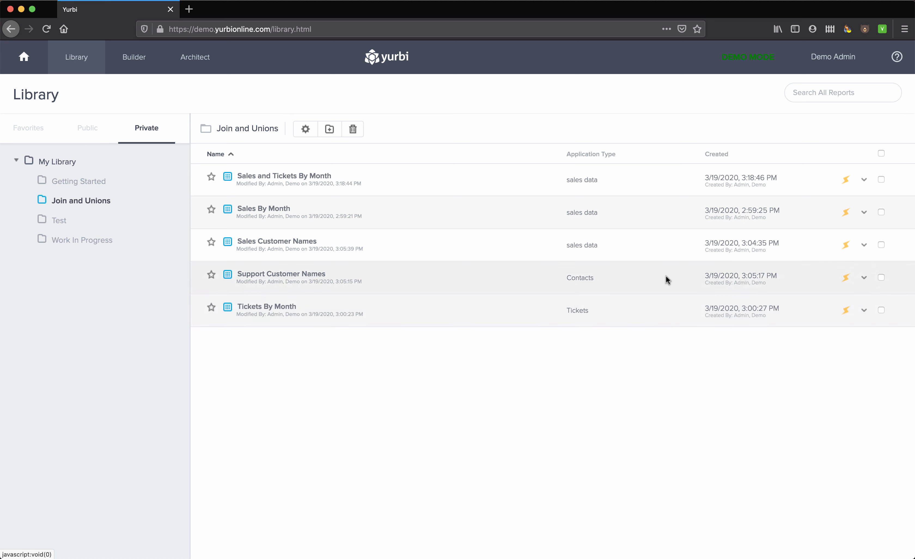
# Open the Sales Customer Names report for editing and start adding a new report link
pyautogui.click(864, 246)
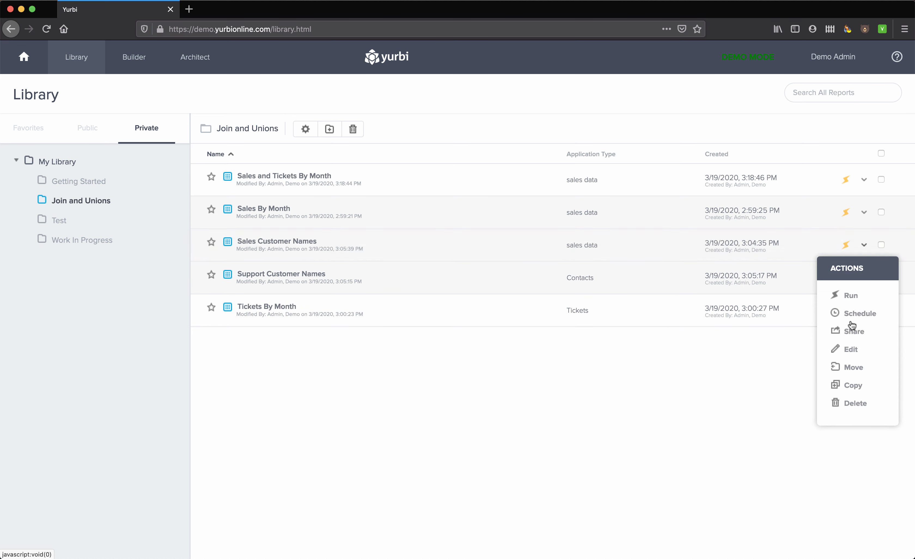
pyautogui.click(850, 350)
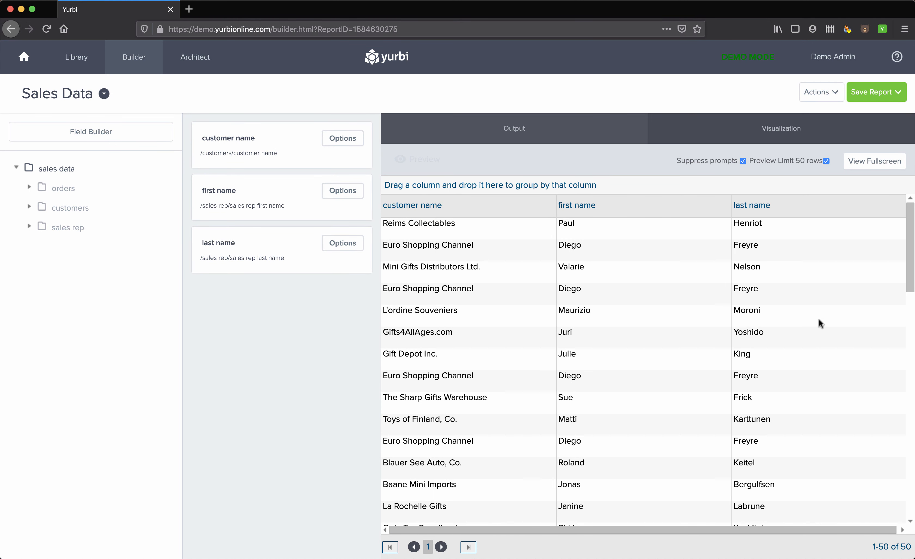
pyautogui.click(818, 97)
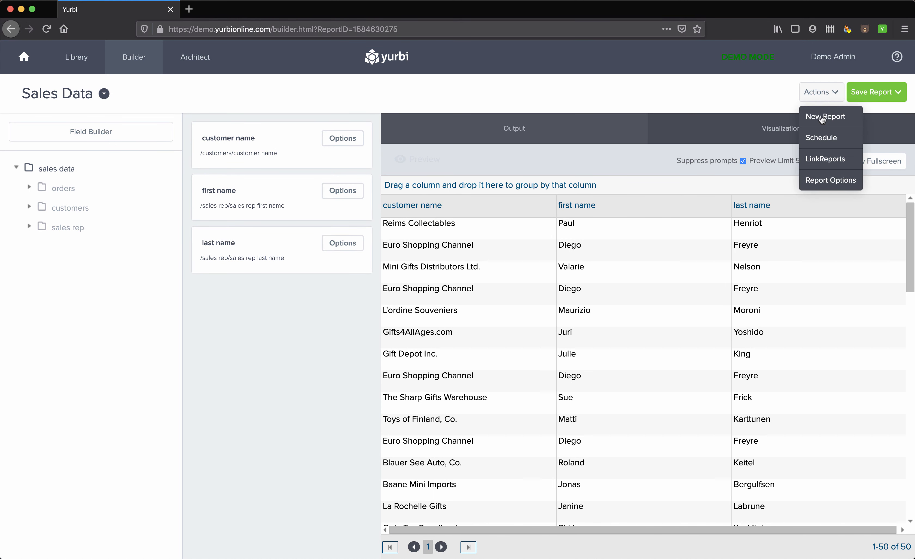
pyautogui.click(820, 158)
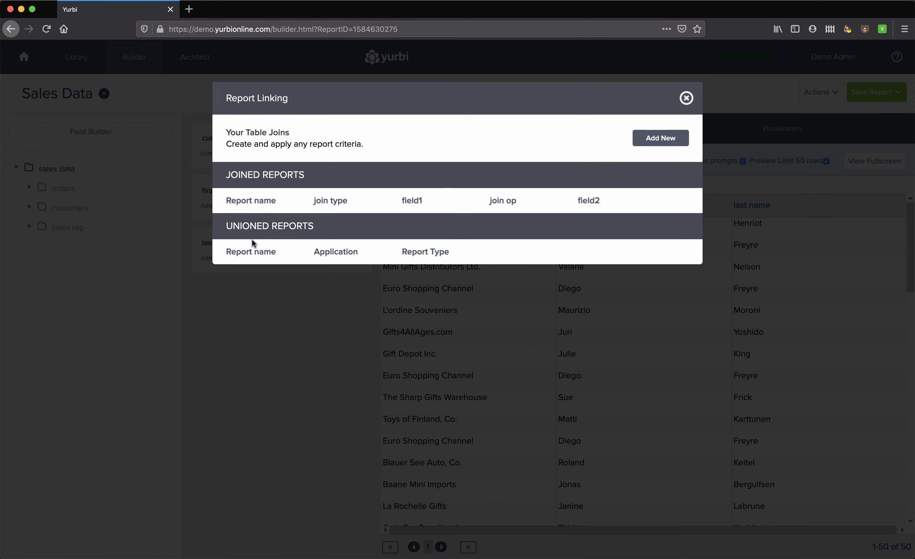
pyautogui.click(661, 142)
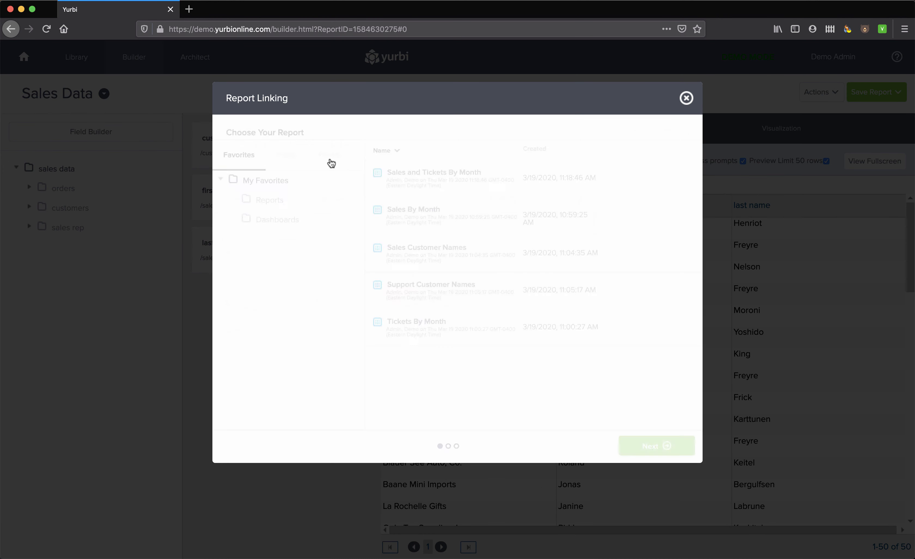
# Choose Support Customer Names from the private Join and Unions folder as the linked report, with Union as the link type
pyautogui.click(330, 157)
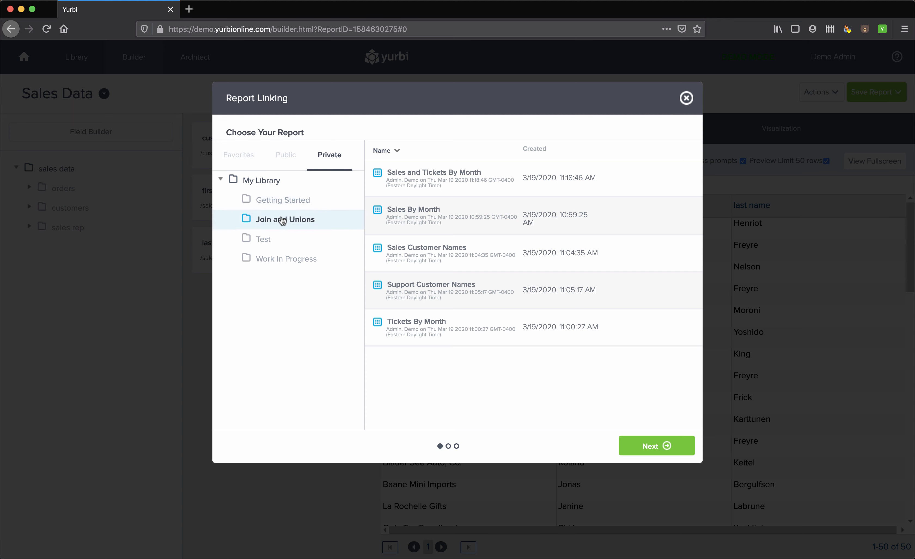
pyautogui.click(446, 288)
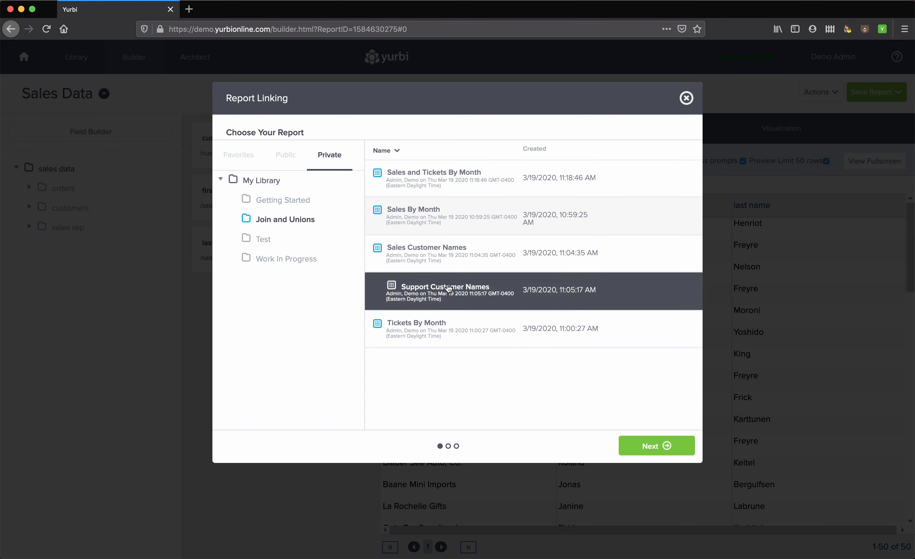
pyautogui.click(658, 447)
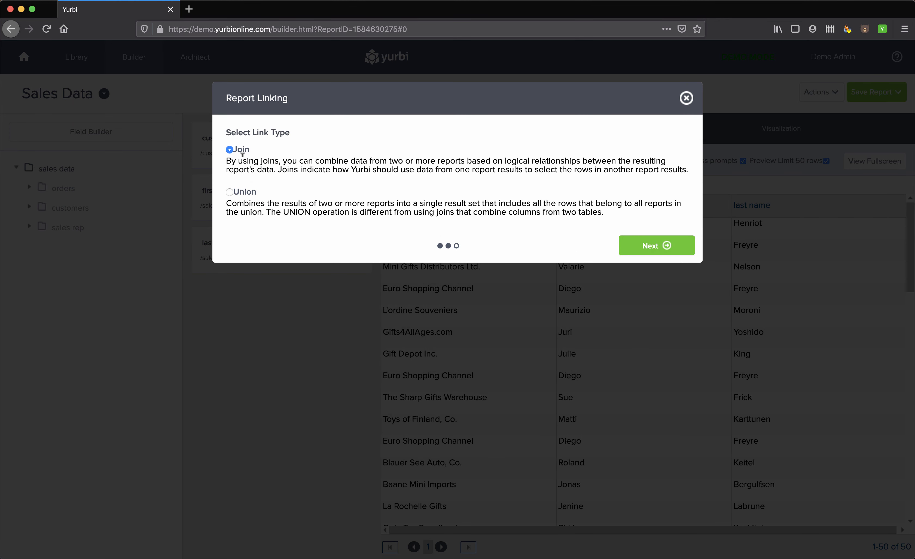
pyautogui.click(230, 193)
pyautogui.click(663, 246)
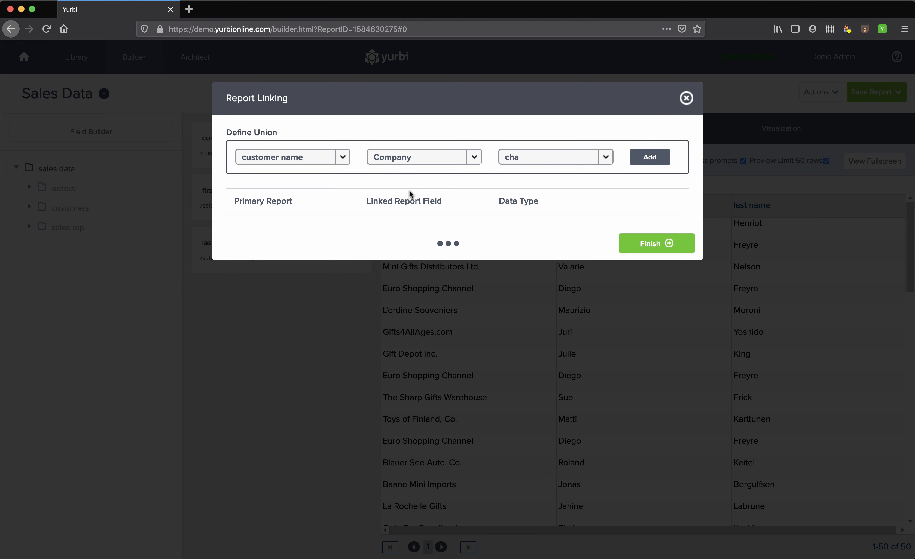
# Add a union mapping from customer name to the linked report's Company field with data type cha
pyautogui.click(341, 160)
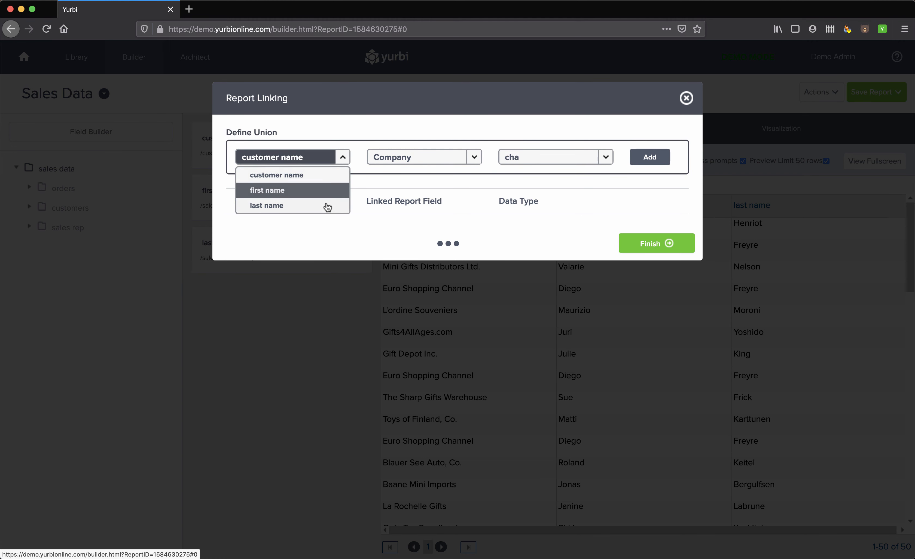
pyautogui.click(320, 175)
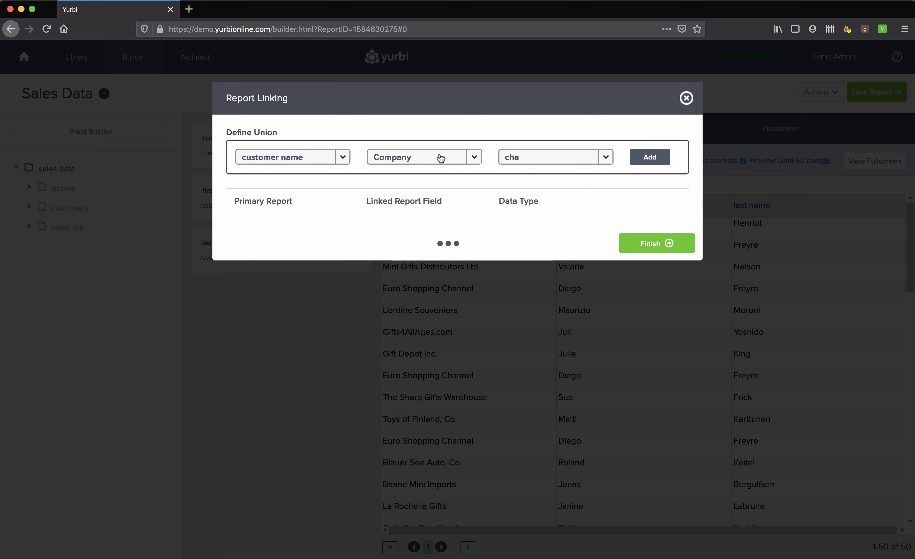
pyautogui.click(474, 157)
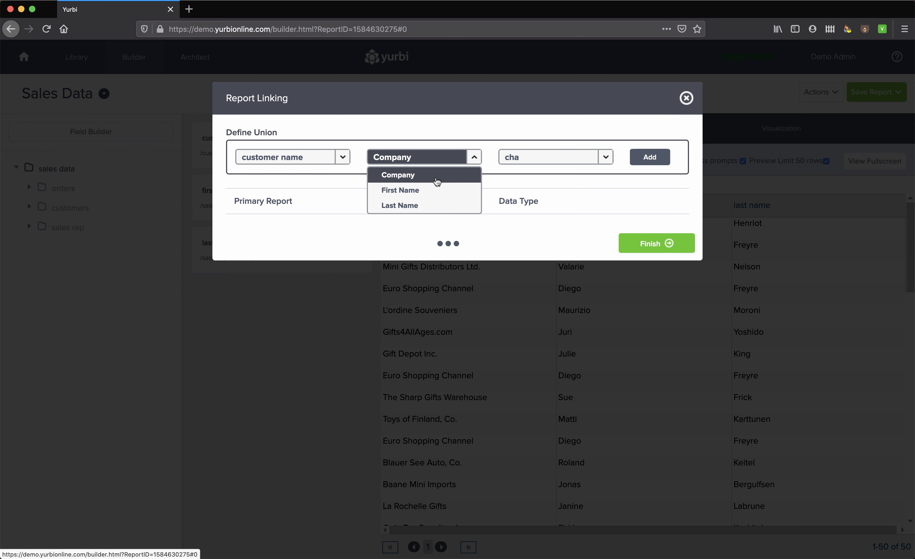
pyautogui.click(438, 182)
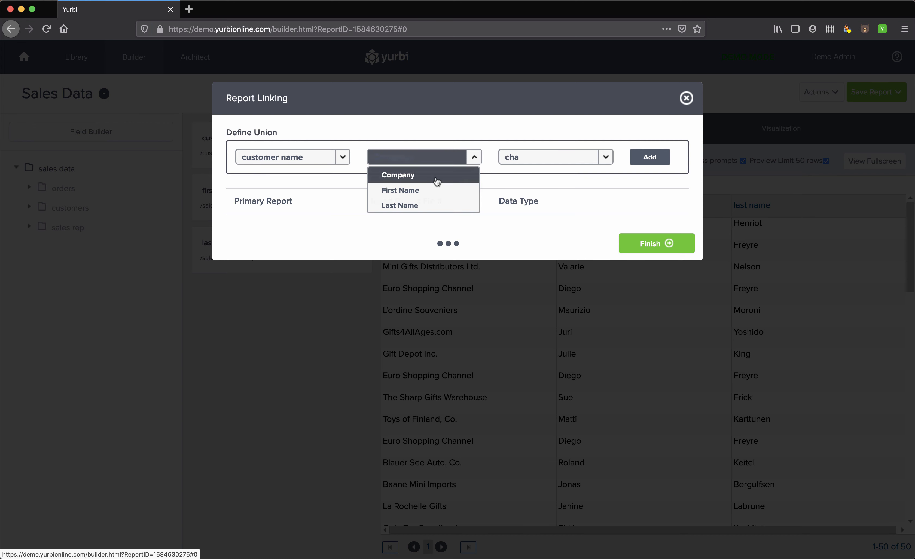
pyautogui.click(606, 160)
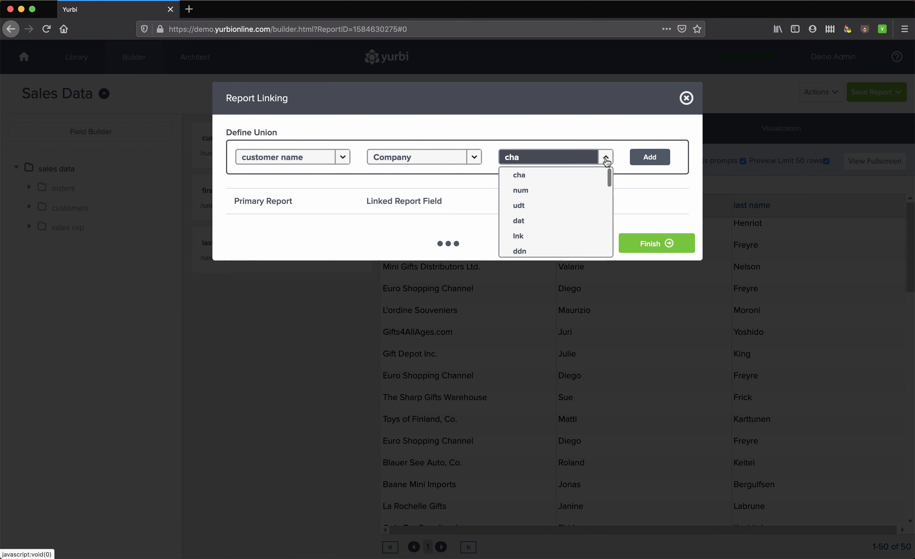
pyautogui.click(558, 182)
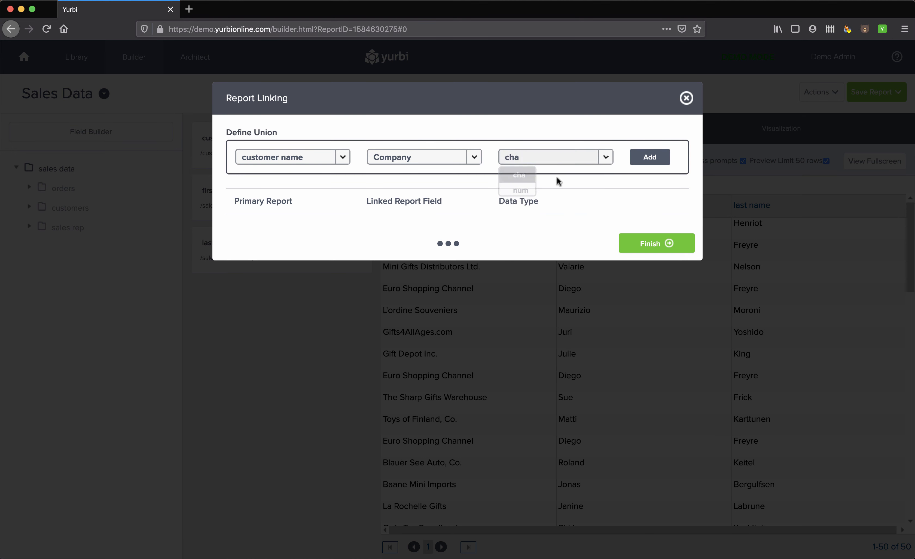
pyautogui.click(650, 160)
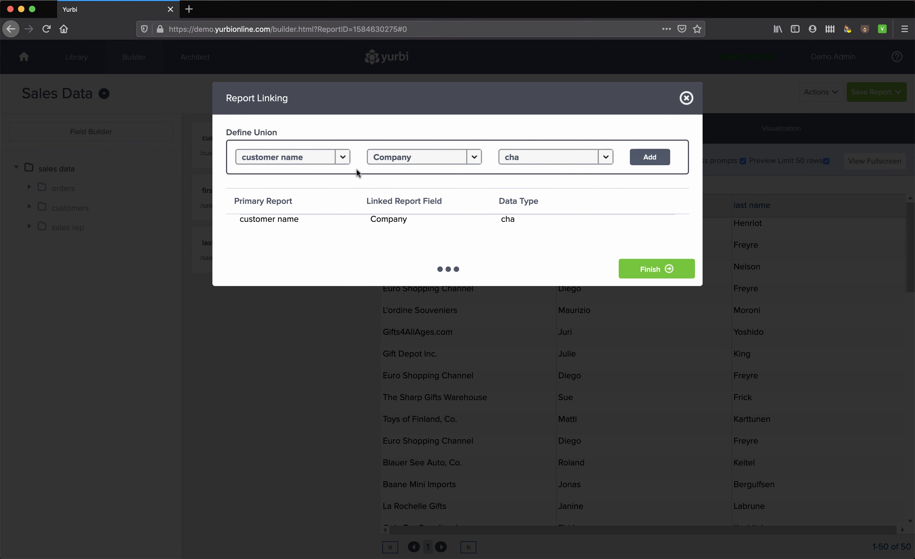
# Add a union mapping from first name to the linked report's First Name field with data type cha
pyautogui.click(342, 157)
pyautogui.click(298, 191)
pyautogui.click(474, 157)
pyautogui.click(420, 194)
pyautogui.click(605, 158)
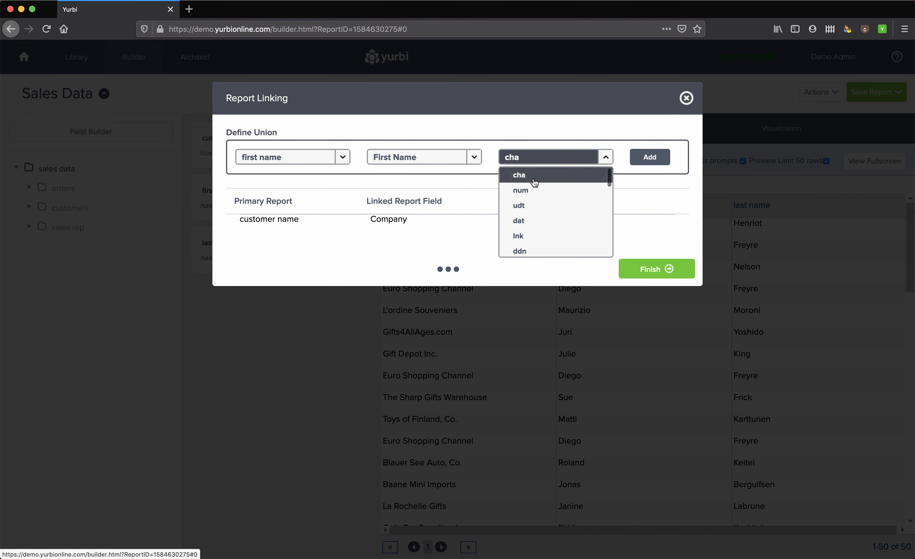
pyautogui.click(586, 173)
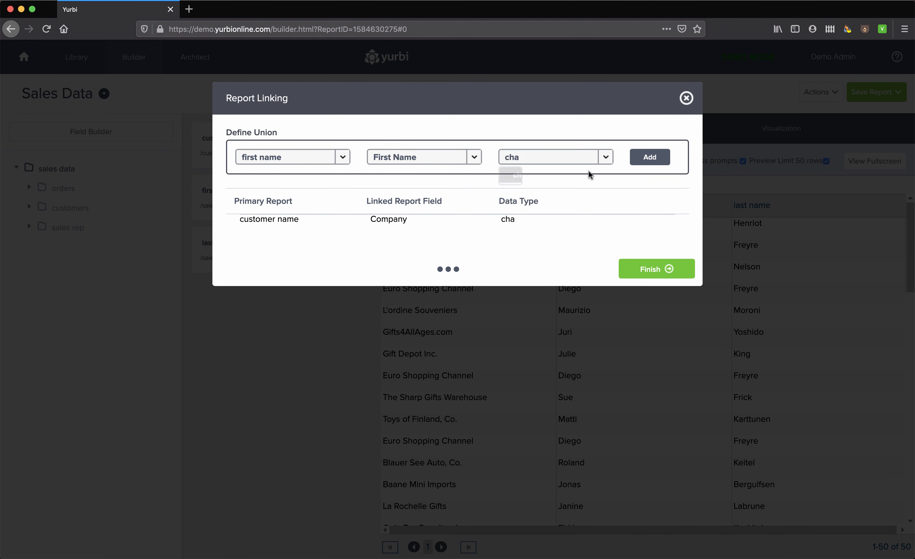
# Add a union mapping from last name to Last Name with data type cha, and finish the report linking
pyautogui.click(342, 157)
pyautogui.click(300, 205)
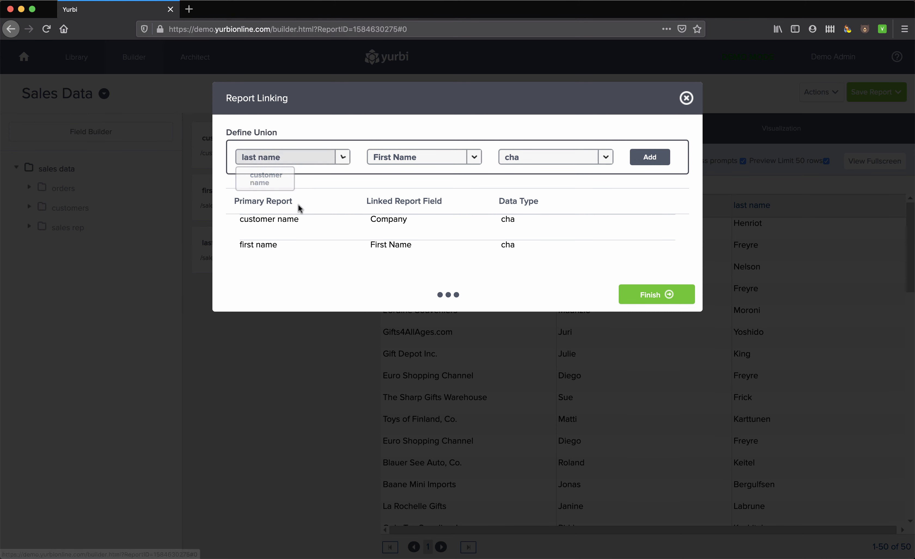
pyautogui.click(474, 156)
pyautogui.click(421, 205)
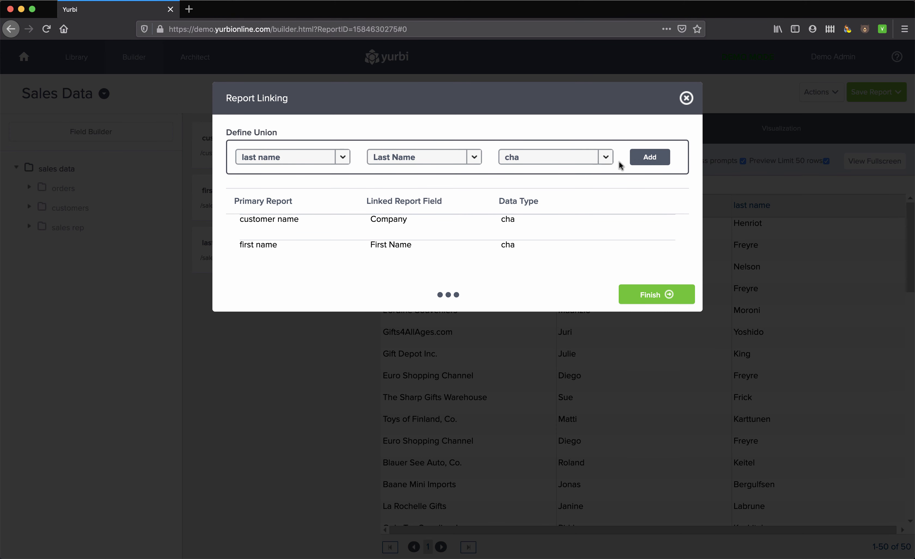
pyautogui.click(650, 158)
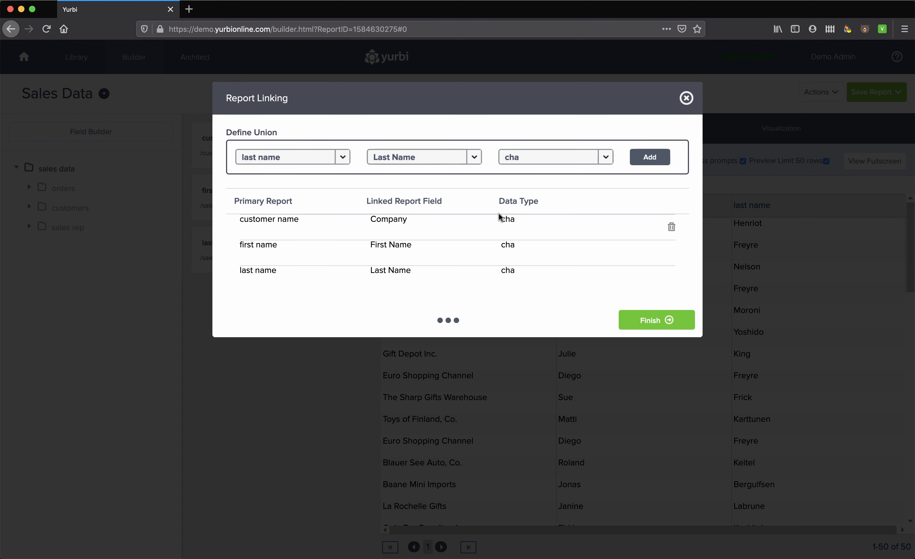
pyautogui.click(668, 321)
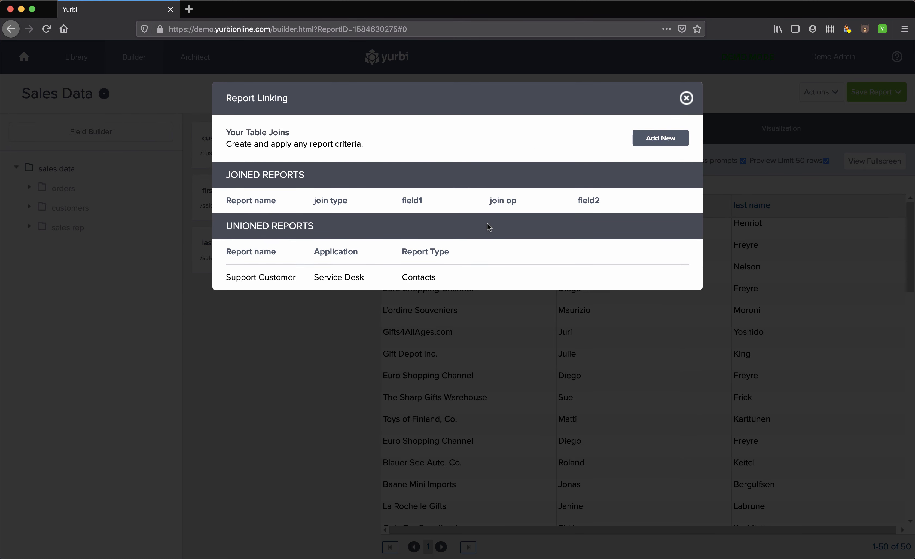
pyautogui.click(686, 98)
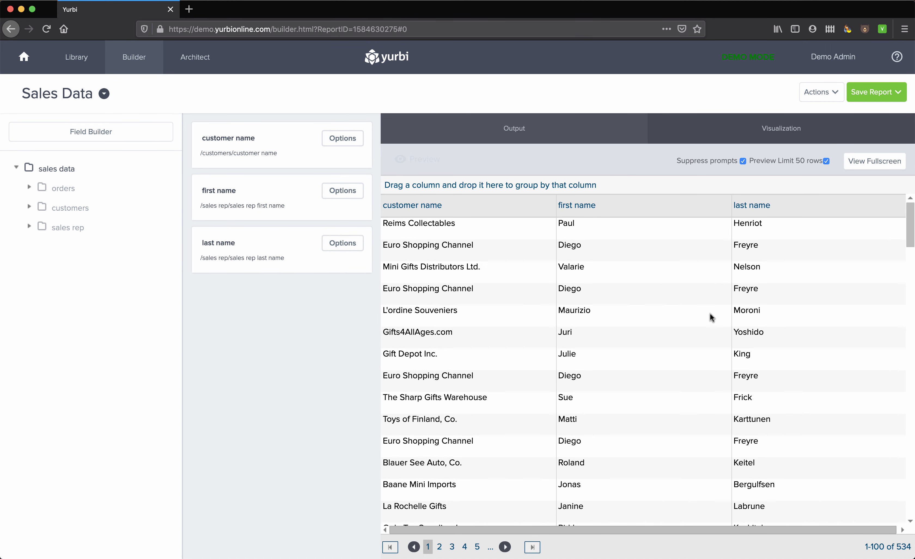
# Save the report as a new report named All Customer Names in the private Join and Unions folder
pyautogui.click(875, 94)
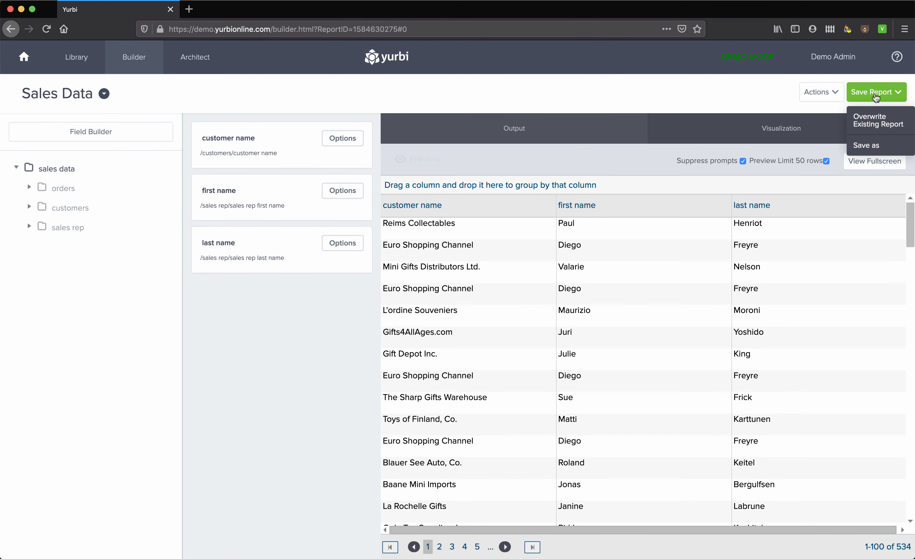
pyautogui.click(870, 145)
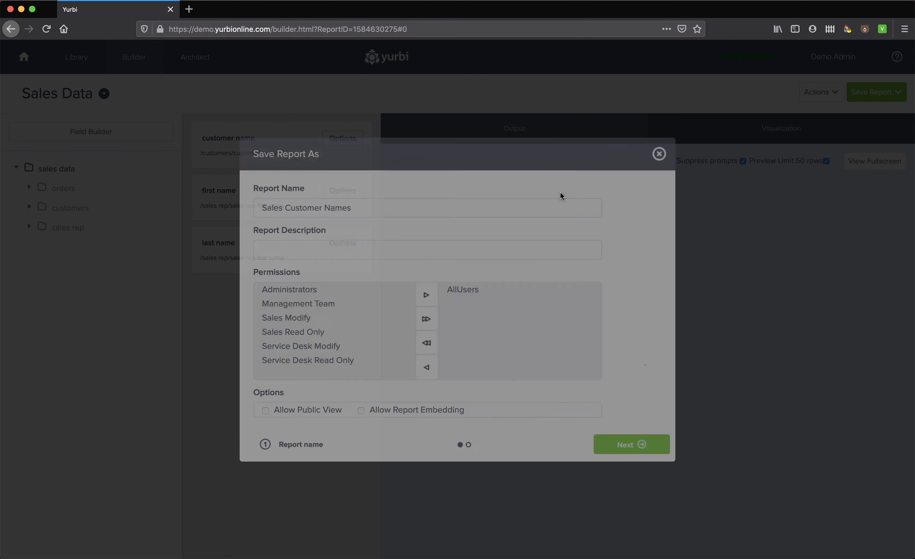
pyautogui.click(283, 207)
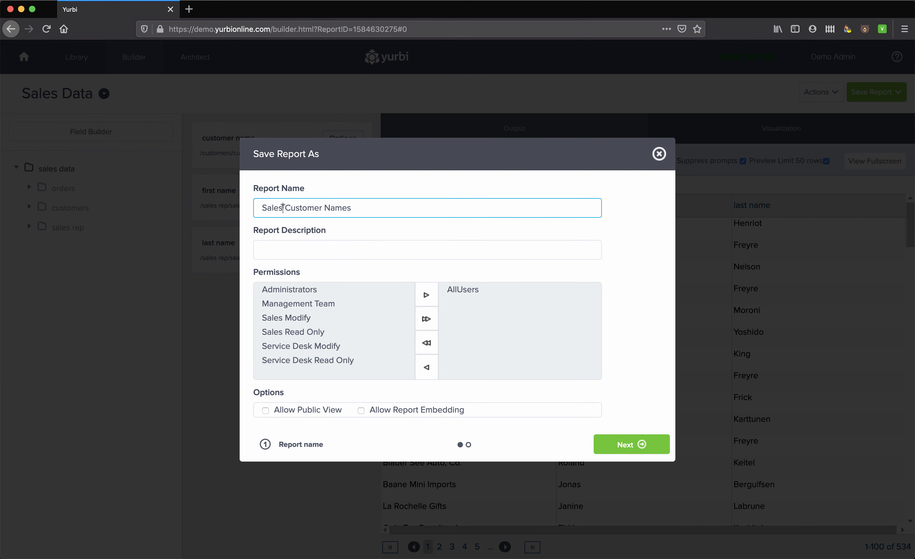
pyautogui.press('BackSpace')
pyautogui.press('BackSpace')
pyautogui.press('BackSpace')
pyautogui.press('BackSpace')
pyautogui.press('BackSpace')
pyautogui.write('All')
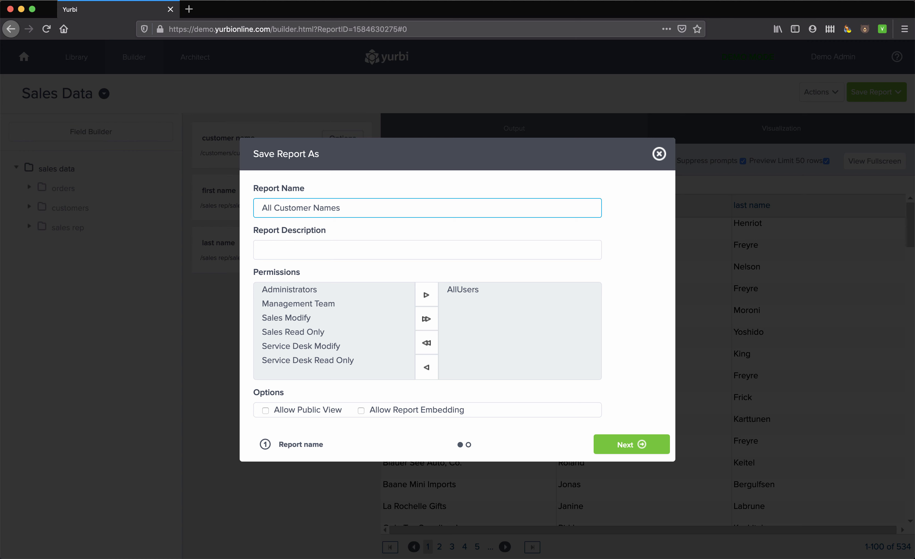
pyautogui.click(628, 444)
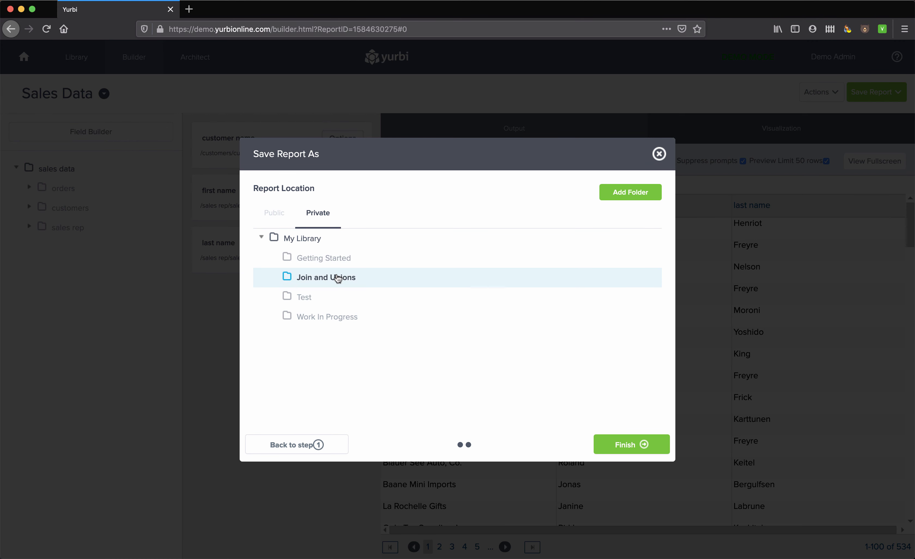
pyautogui.click(644, 446)
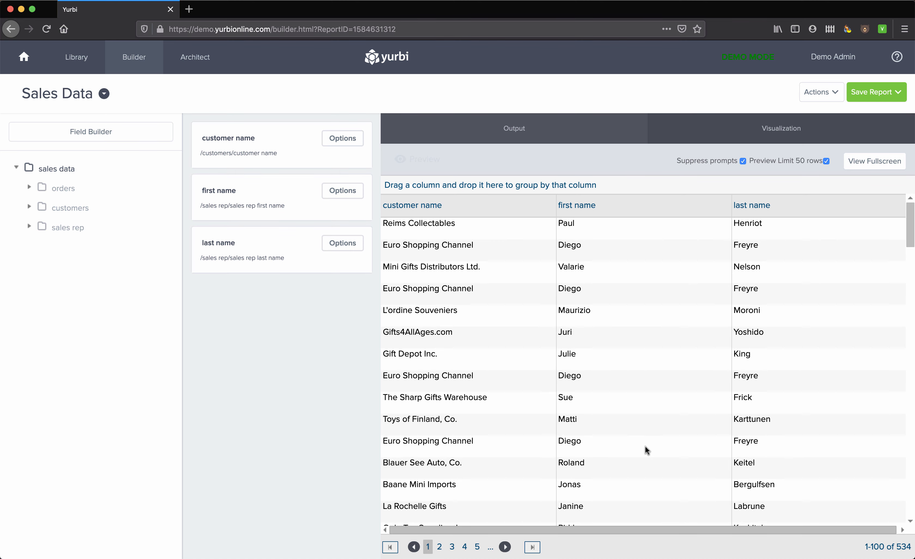
# View the combined report fullscreen, group its rows by customer name temporarily, and close the fullscreen view
pyautogui.click(866, 165)
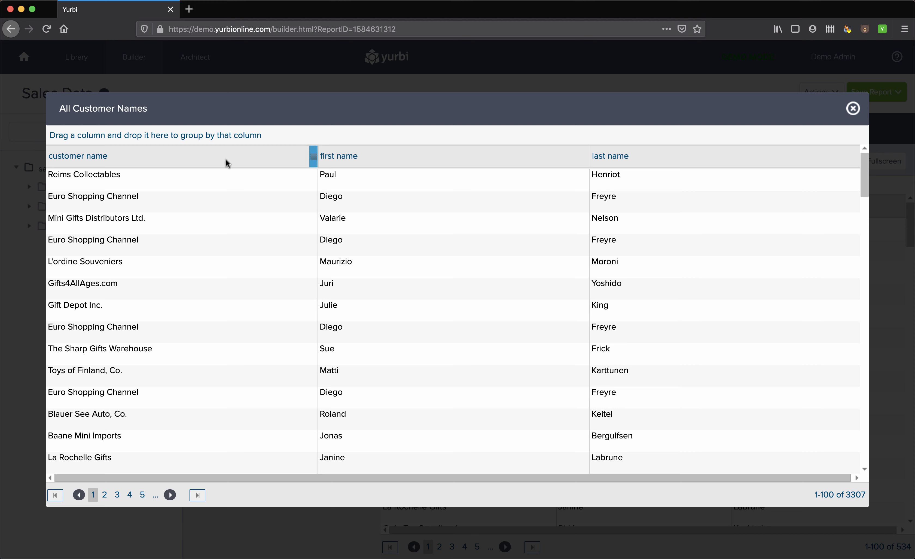
pyautogui.moveTo(225, 159); pyautogui.dragTo(224, 135)
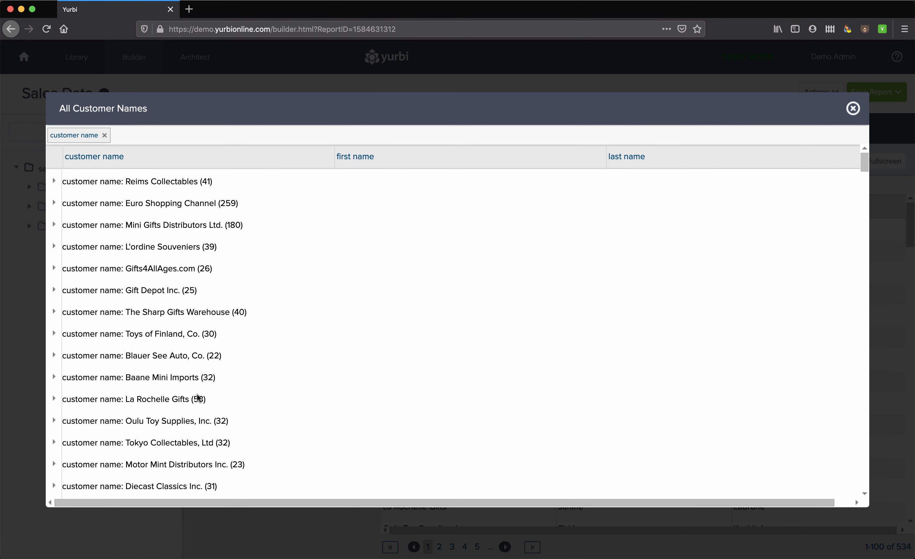
pyautogui.click(105, 136)
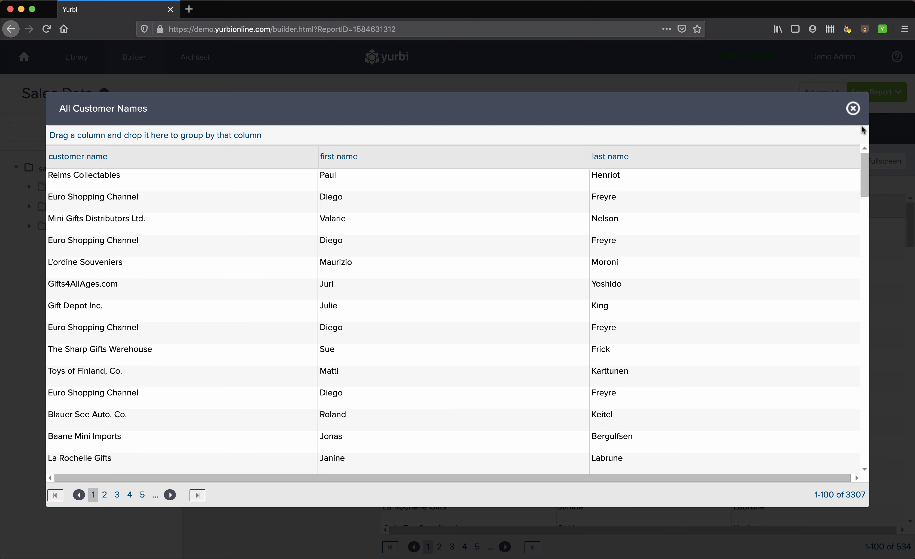
pyautogui.click(853, 109)
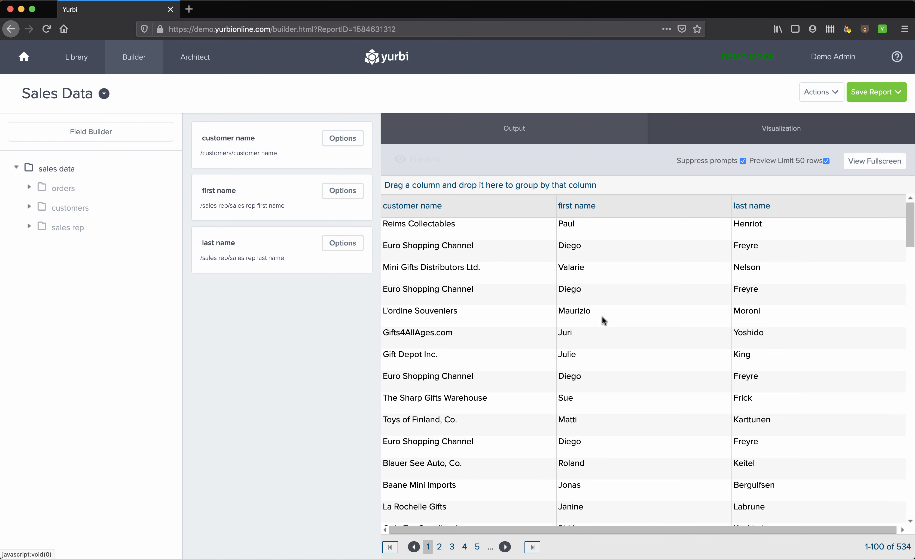
pyautogui.click(731, 126)
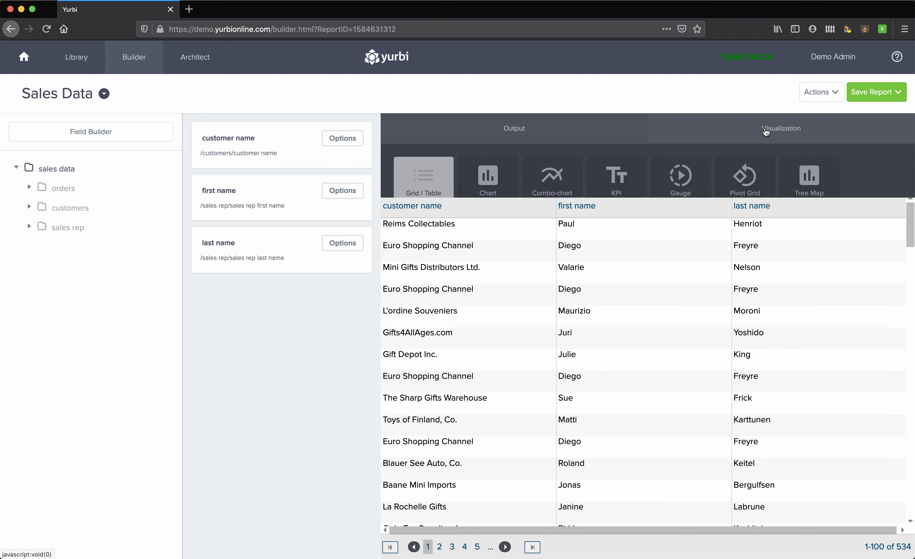
pyautogui.click(746, 132)
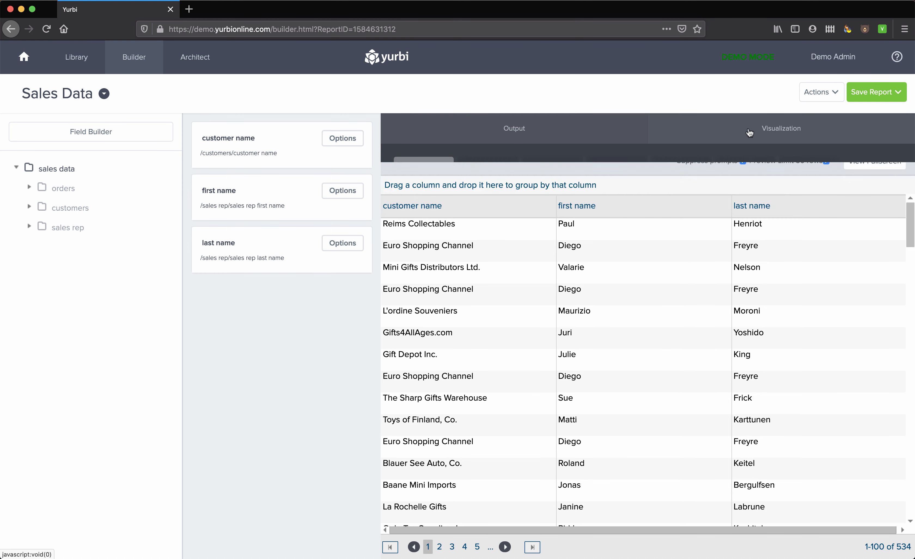
pyautogui.click(104, 95)
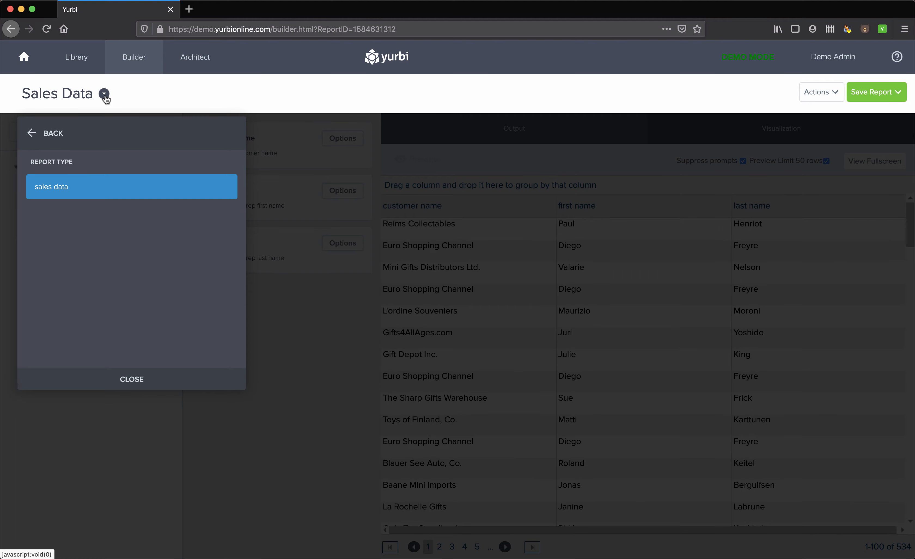
pyautogui.click(104, 96)
pyautogui.click(104, 94)
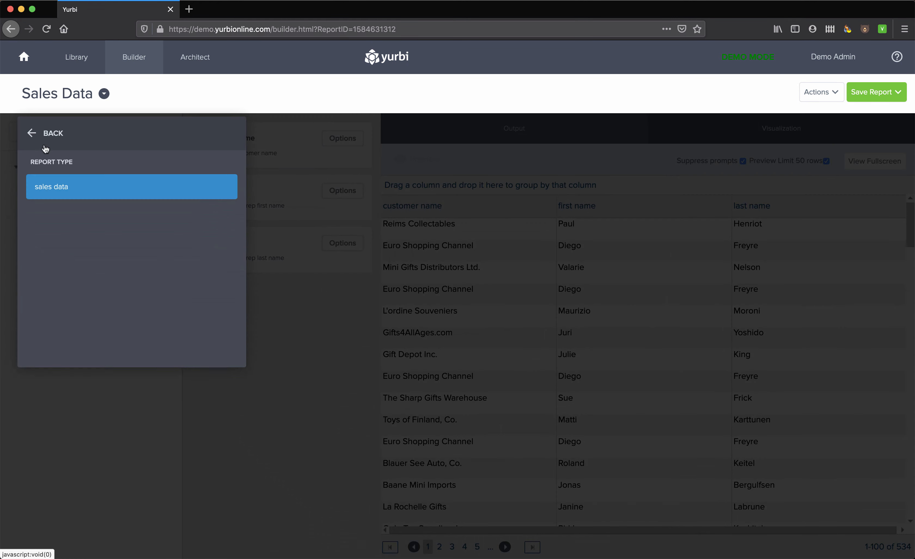
pyautogui.click(32, 134)
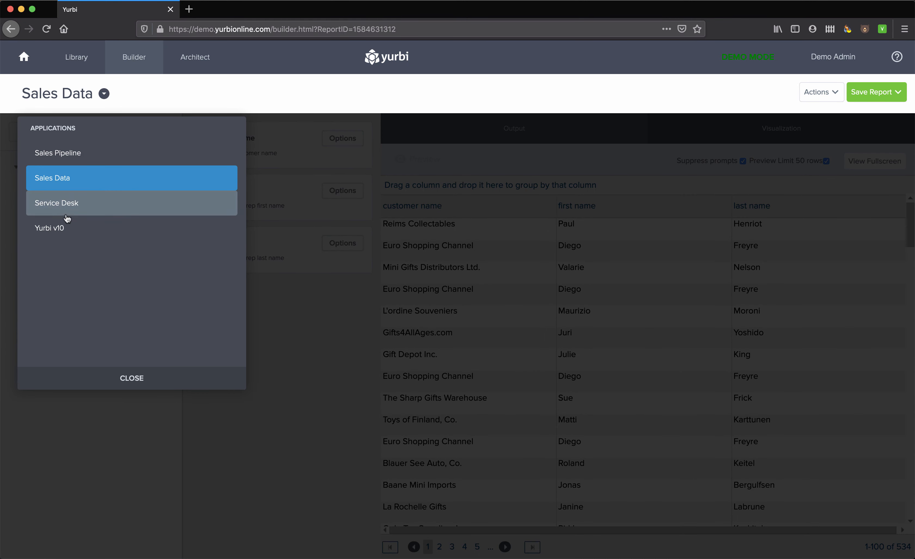
pyautogui.click(105, 94)
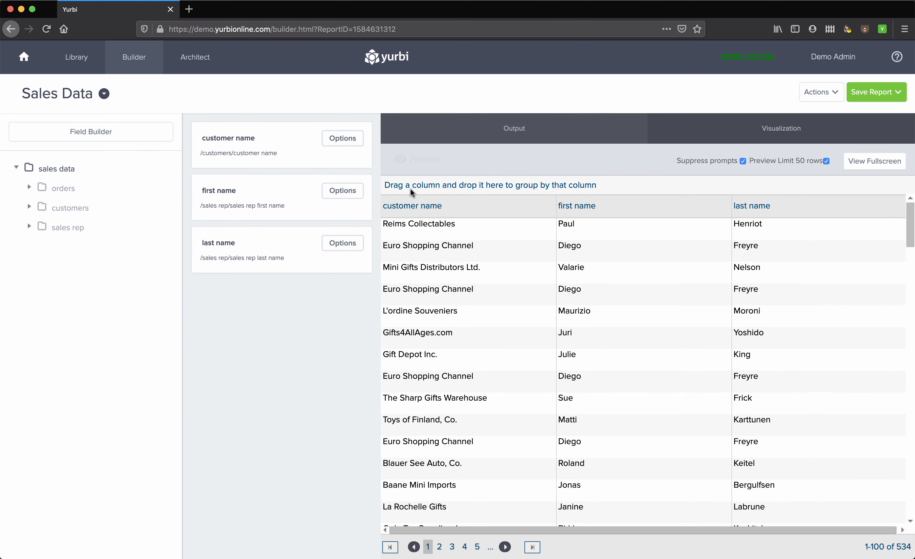